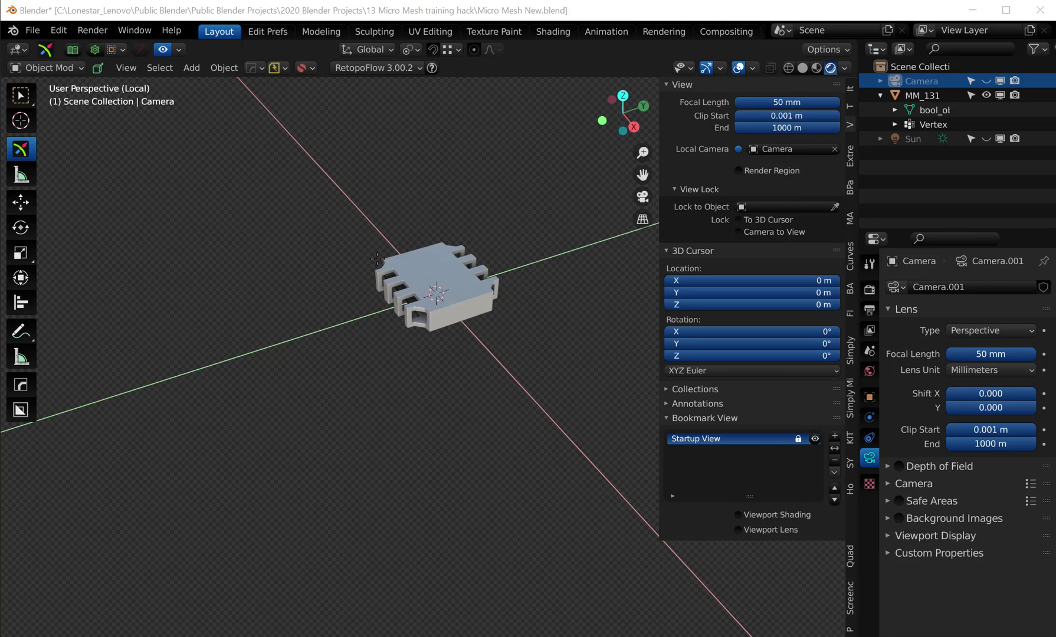
Select the chip mesh MM_131 in Micro Mesh New.blend.
click(477, 299)
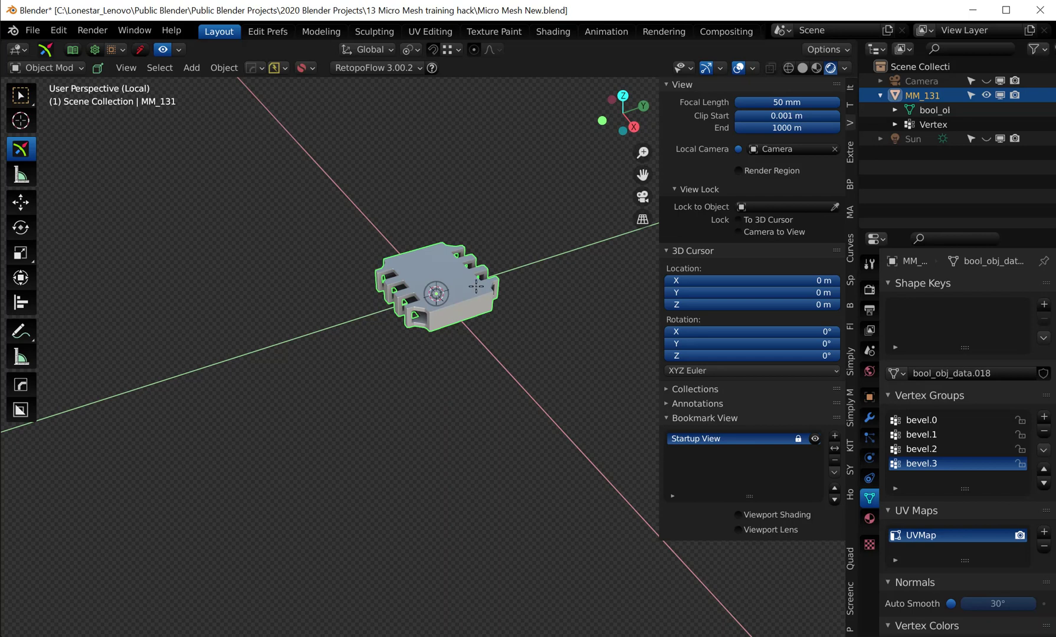
Compare MM_131's 0.0478 m size with the library copy's 0.0233 m, then begin scaling it down.
click(851, 90)
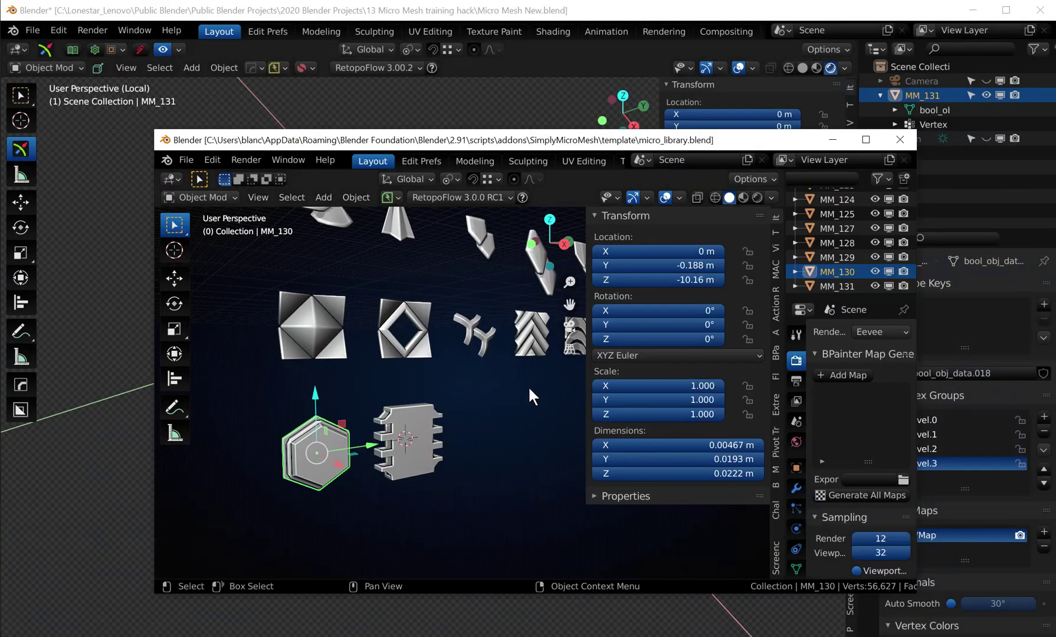
click(431, 440)
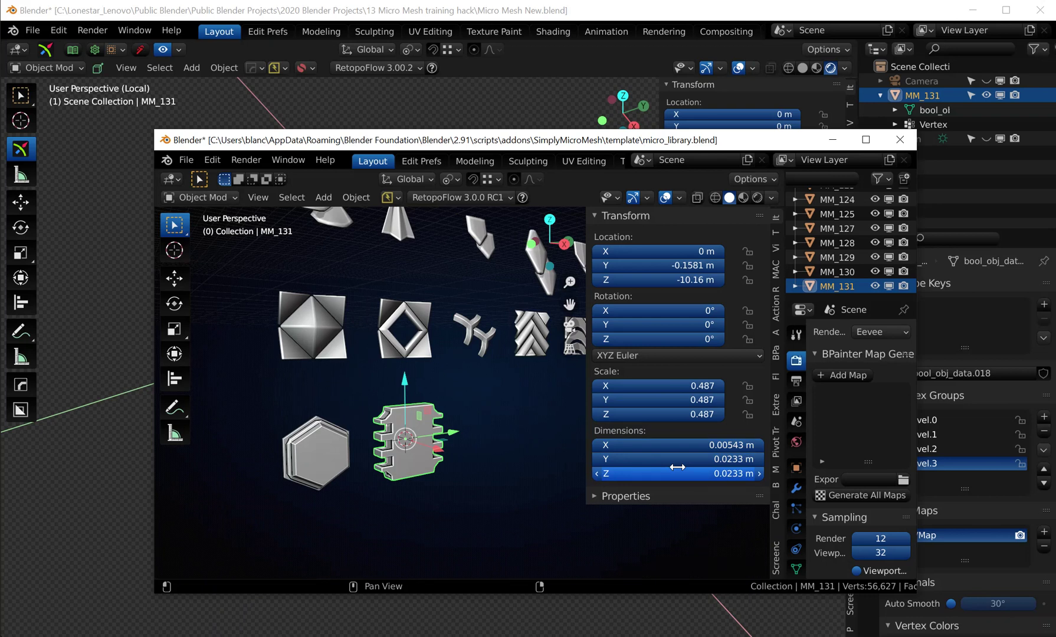
click(456, 9)
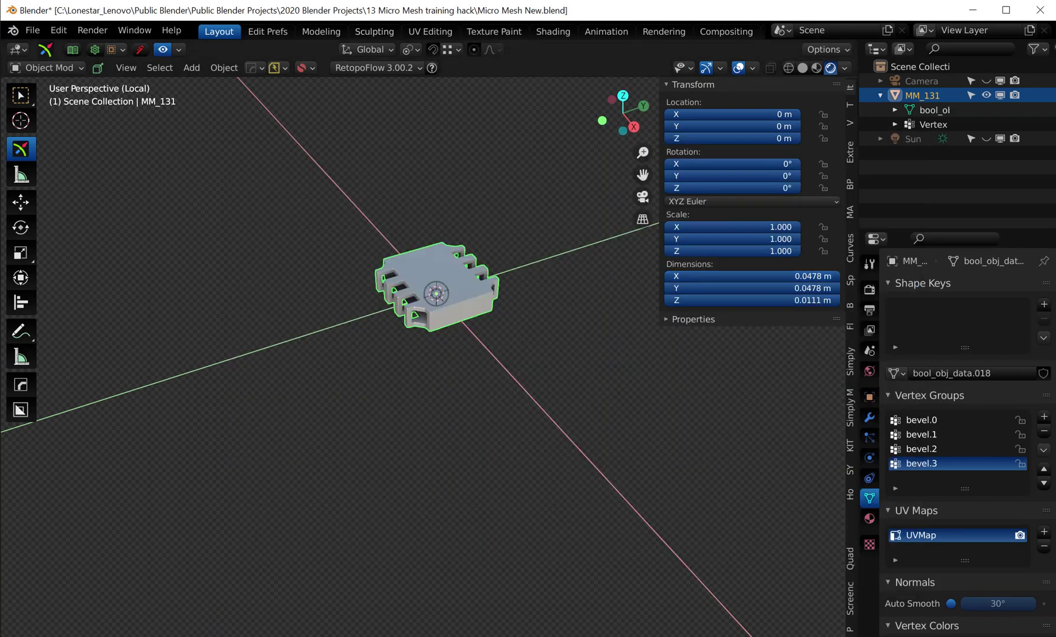
key(s)
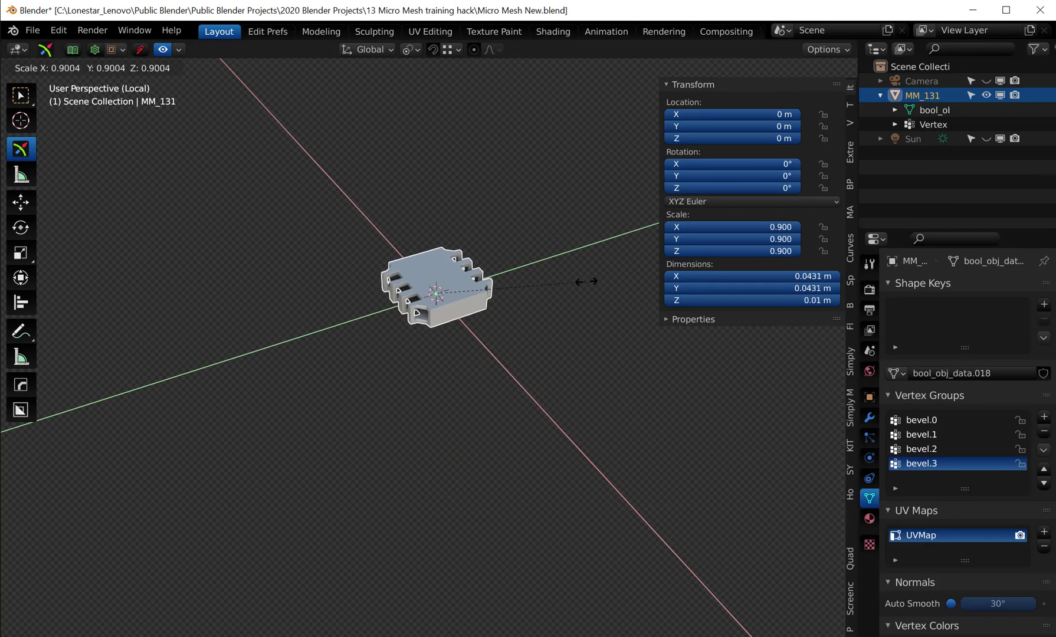
Shrink the chip to 0.0288 × 0.0288 × 0.0067 m, apply the 0.601 scale, and view it front-on.
click(536, 276)
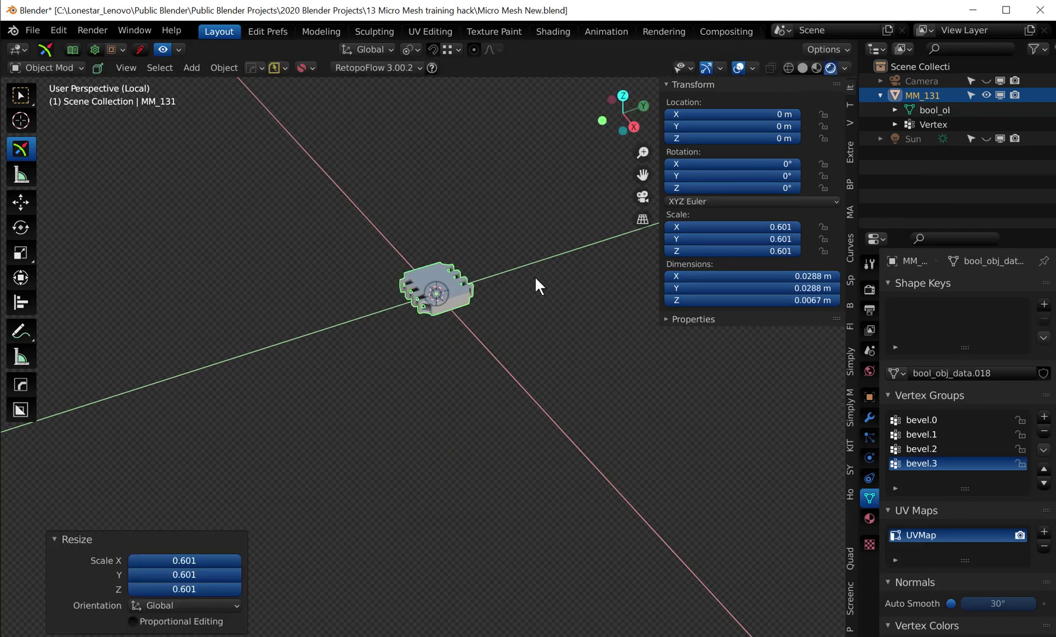
key(ctrl+a)
click(525, 303)
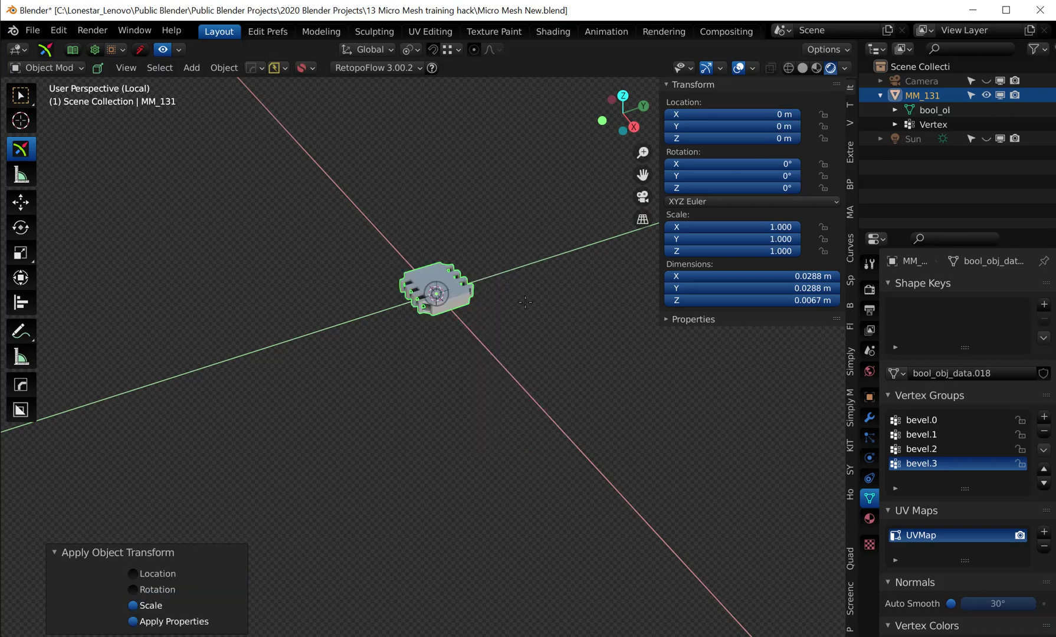
middle_drag(508, 387, 433, 468)
scroll(501, 387, up, 4)
key(KP_1)
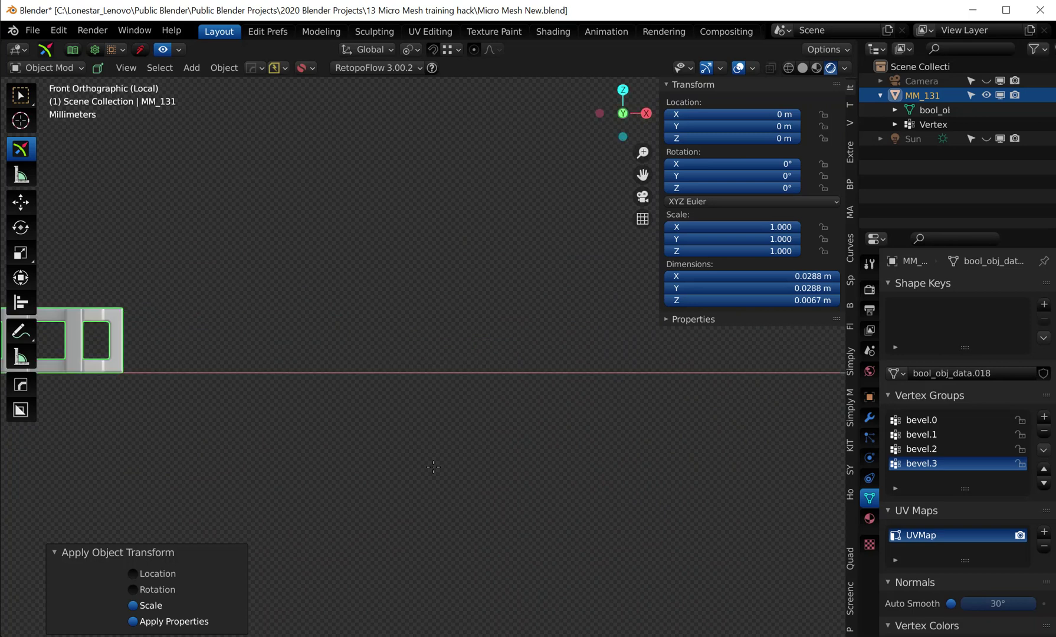
scroll(225, 351, down, 3)
shift+middle_drag(227, 350, 434, 316)
scroll(497, 374, up, 5)
scroll(429, 348, up, 3)
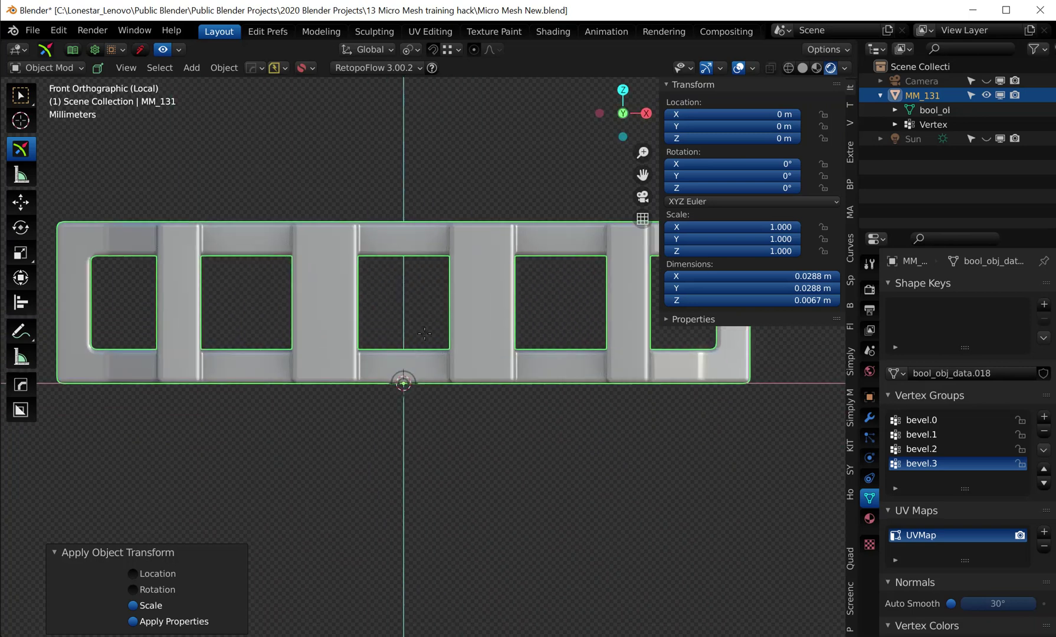
scroll(429, 349, down, 3)
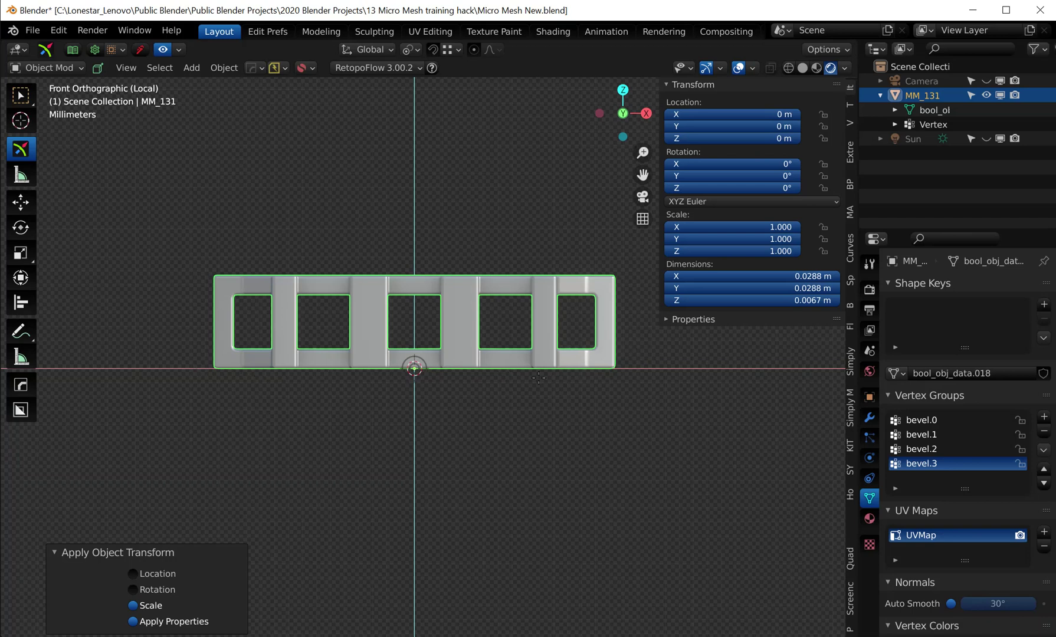
middle_drag(477, 358, 412, 372)
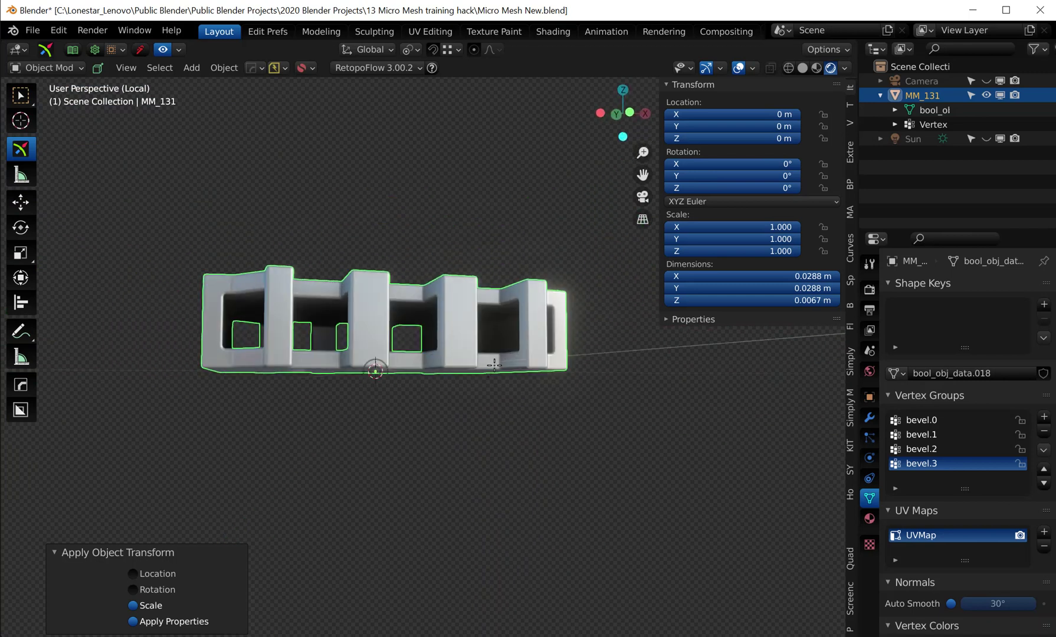
scroll(493, 367, up, 5)
middle_drag(489, 357, 447, 381)
scroll(428, 188, down, 4)
middle_drag(428, 187, 378, 421)
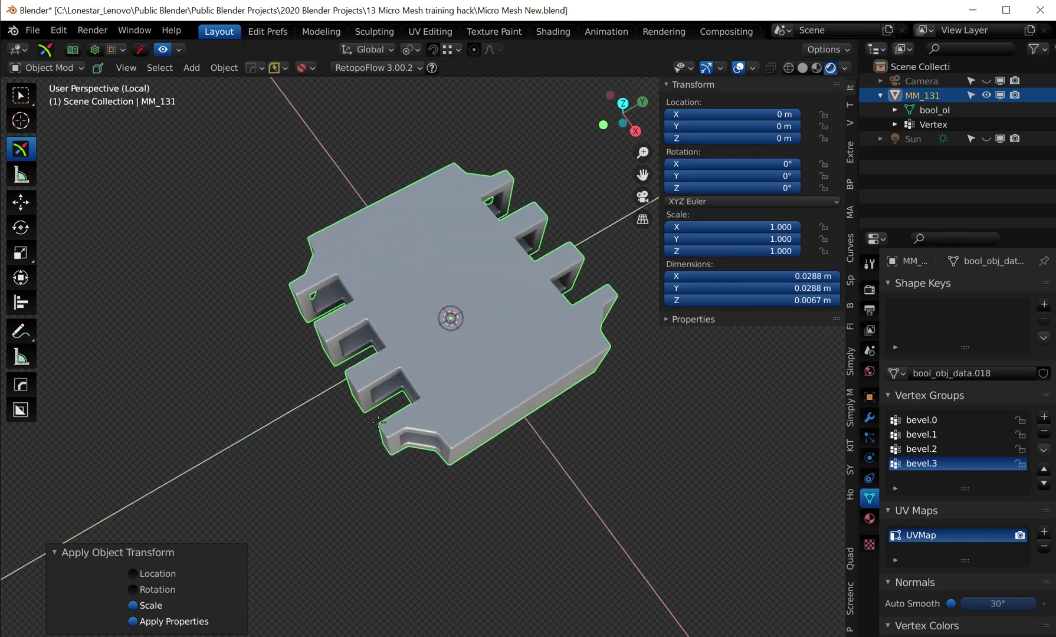
Test-render the chip through the scene camera and check the 200 × 200 px output resolution.
key(KP_0)
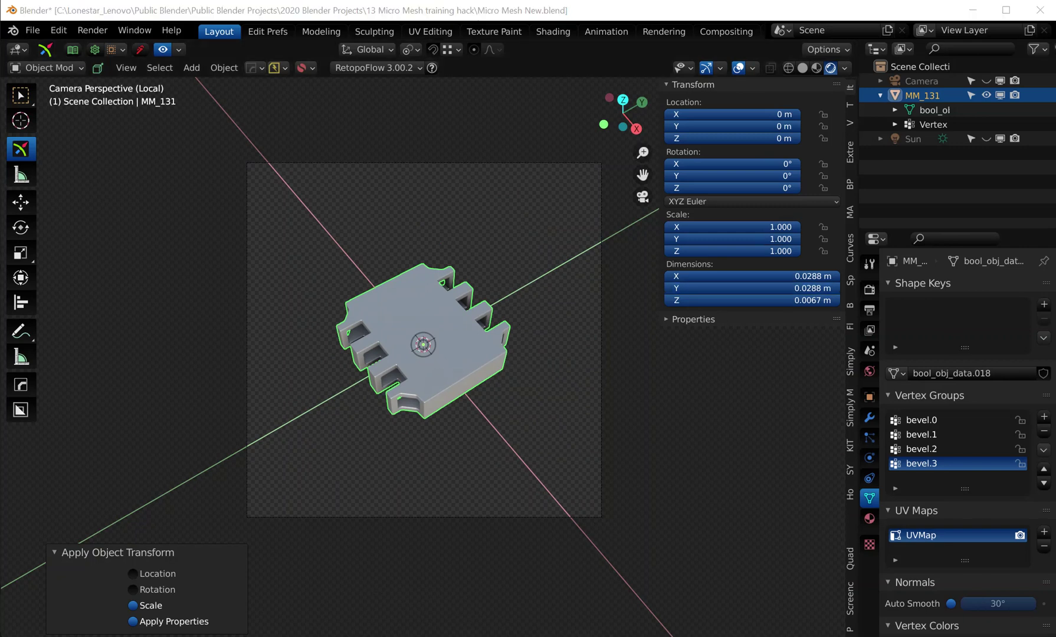
key(F12)
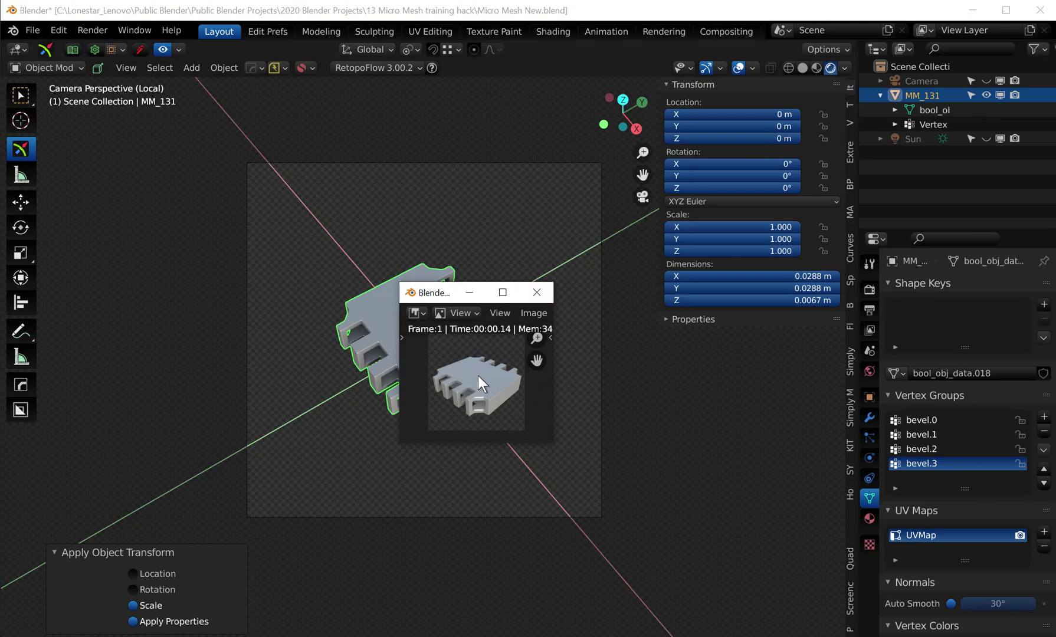
click(870, 311)
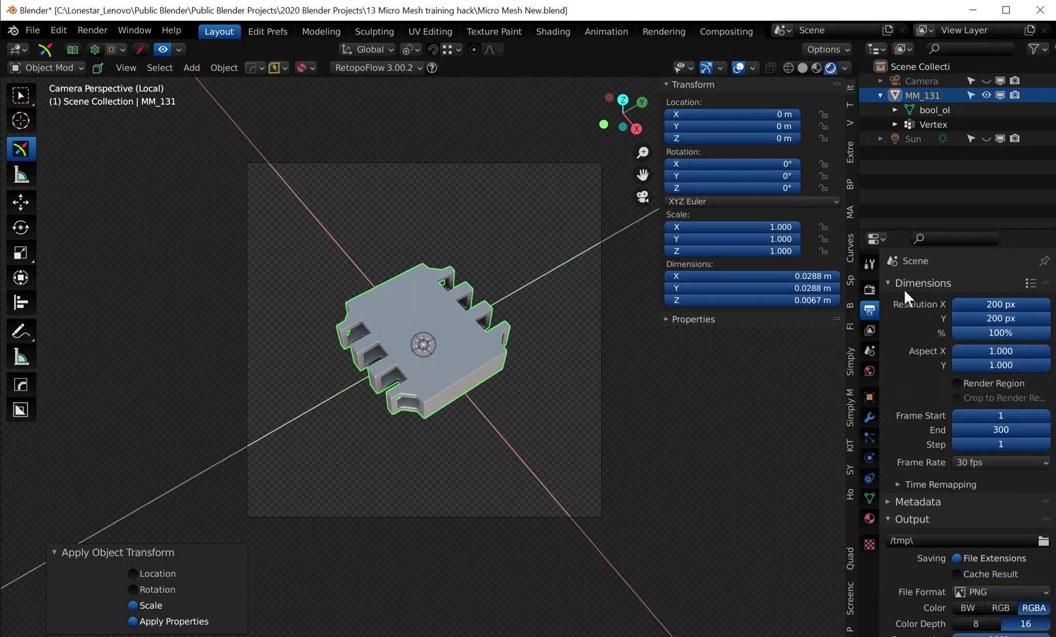
Keep Film Transparent enabled and re-render the chip on a transparent background.
click(871, 287)
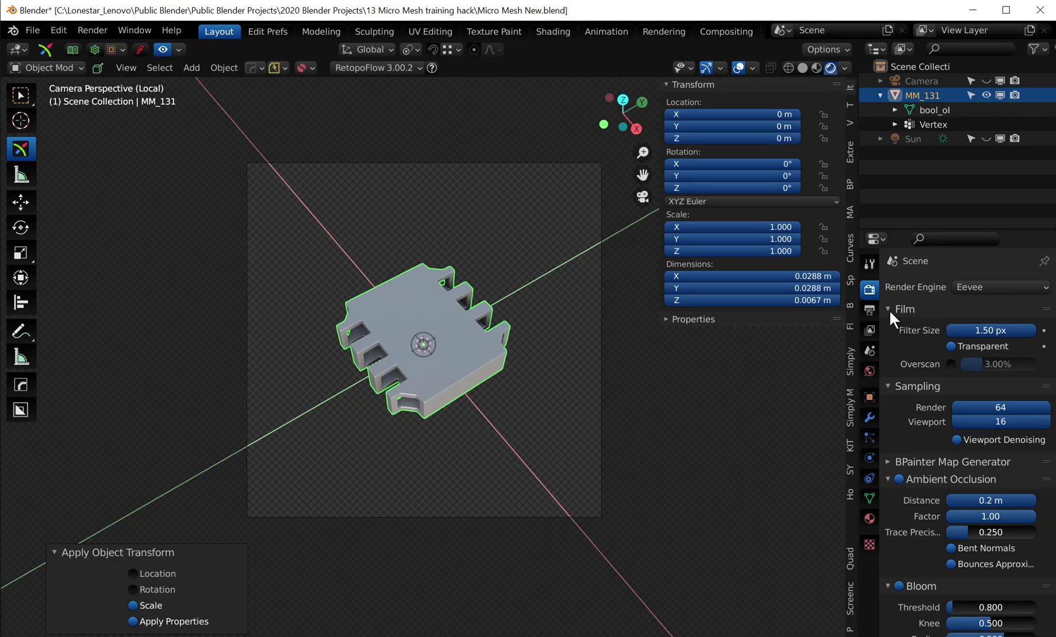
click(950, 343)
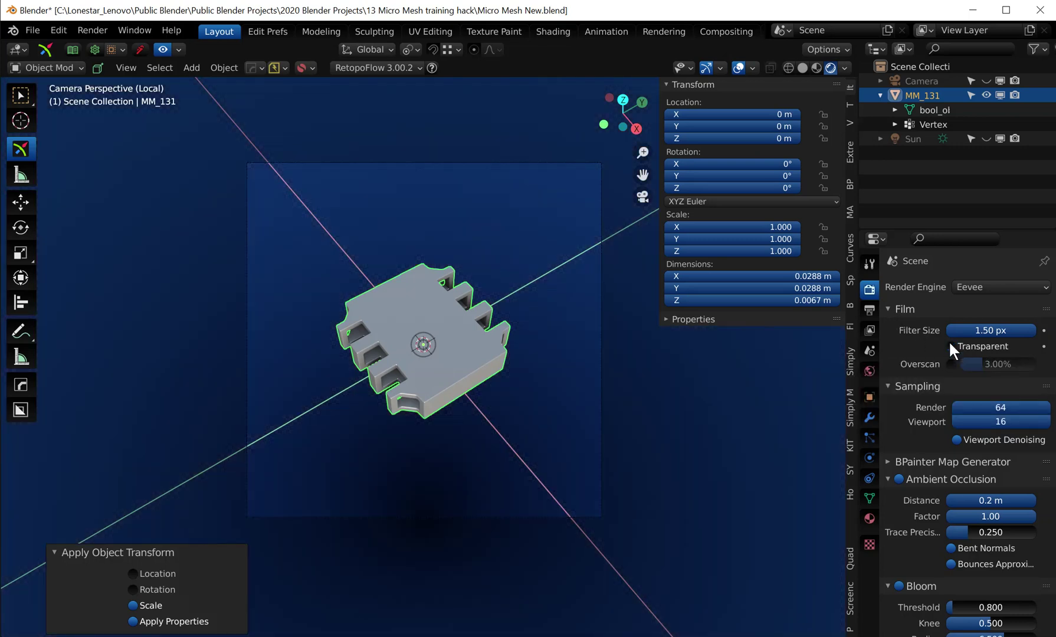
click(950, 346)
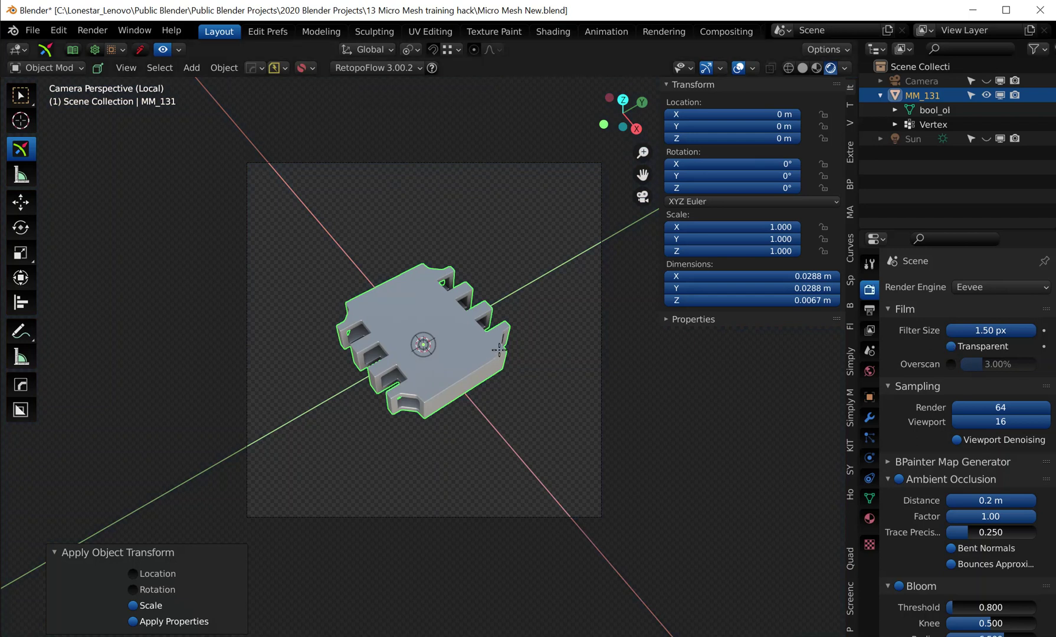
key(F12)
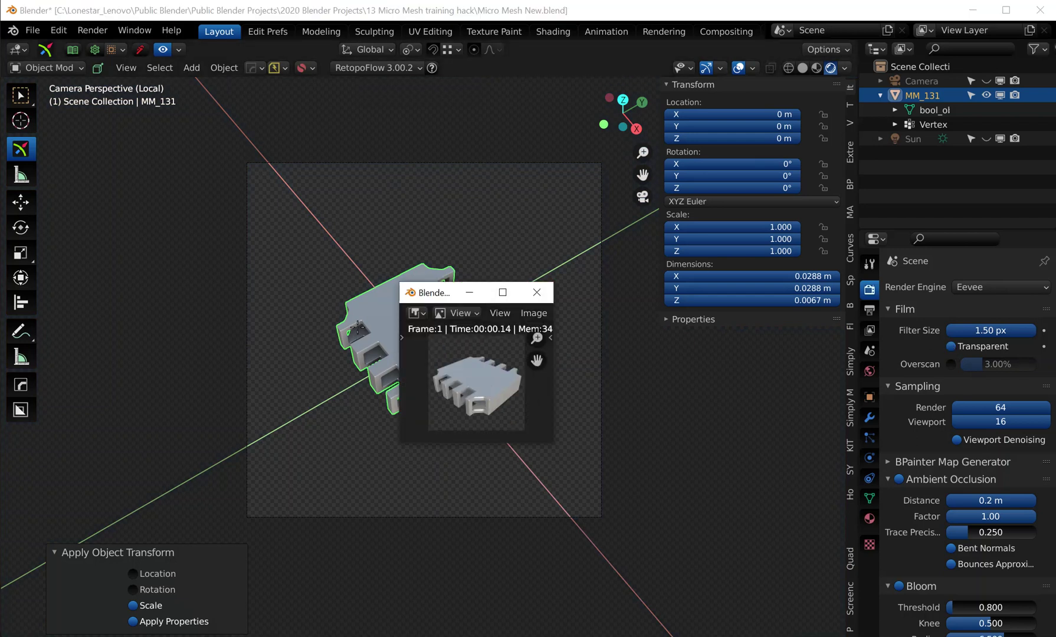
key(Escape)
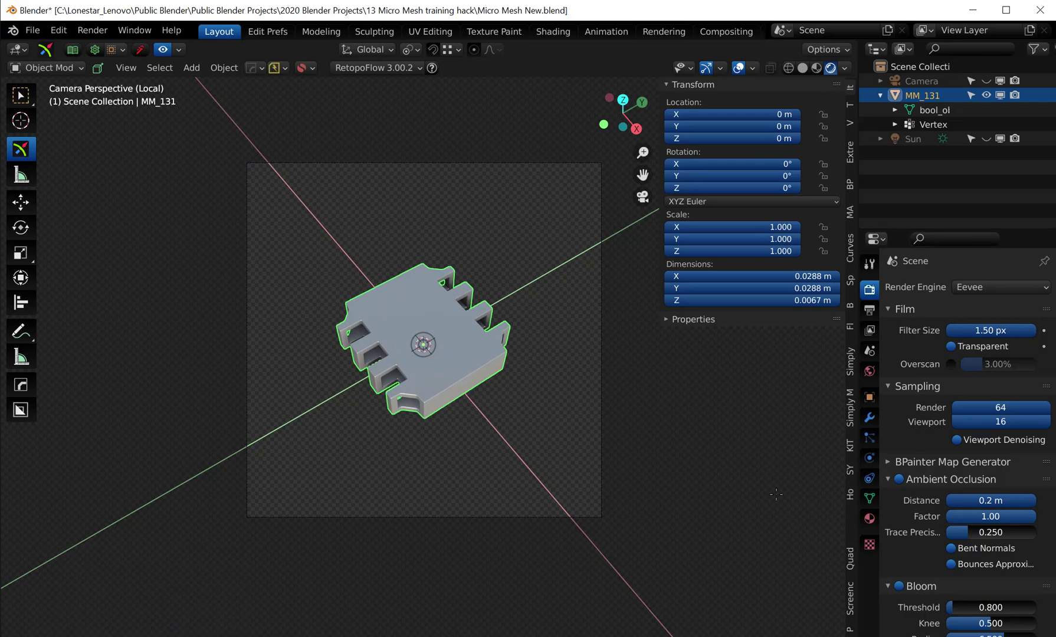
click(869, 519)
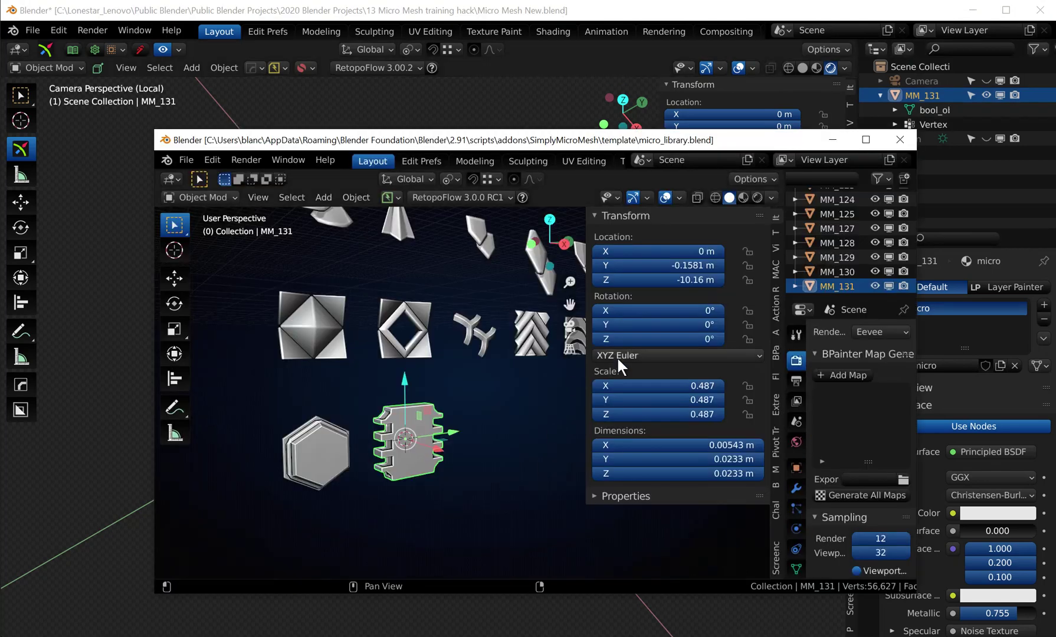
Select MM_129, the hexagon MM_130, and the chip MM_131 in the micro library file.
click(828, 258)
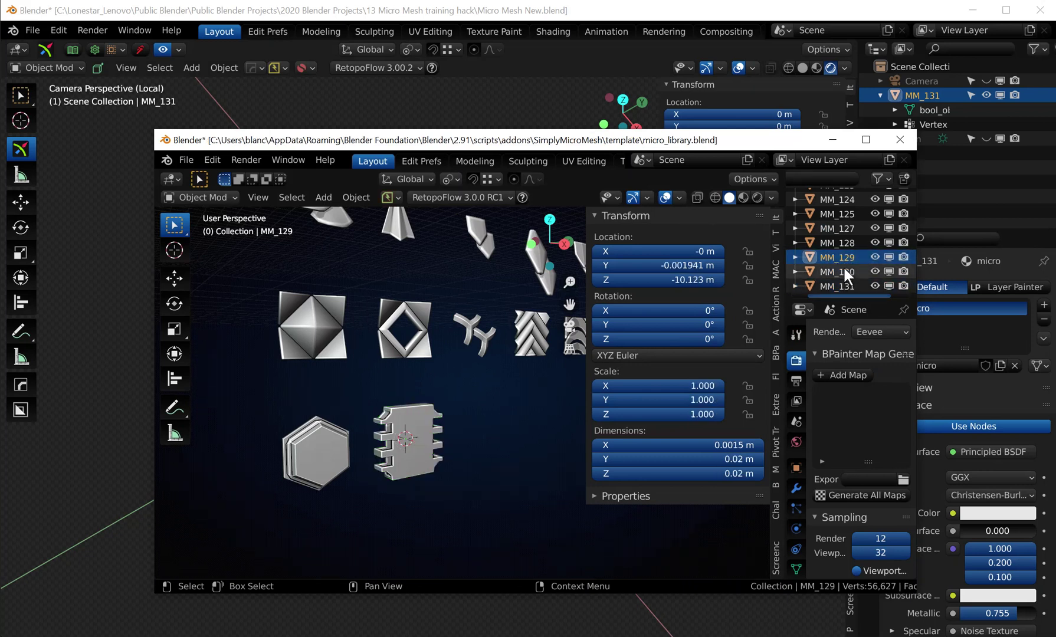
click(841, 272)
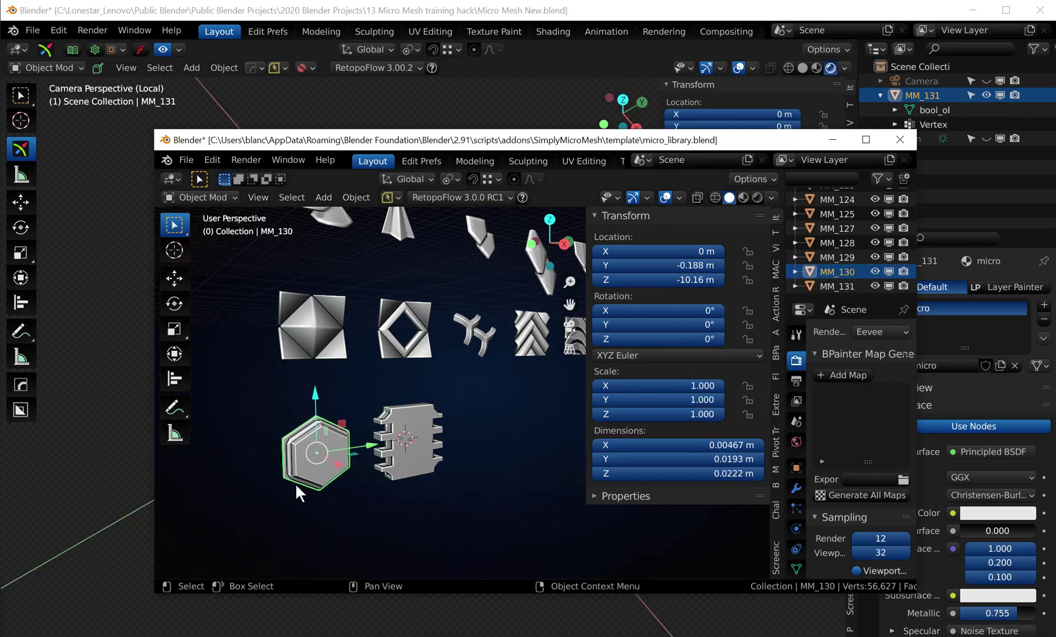
click(422, 429)
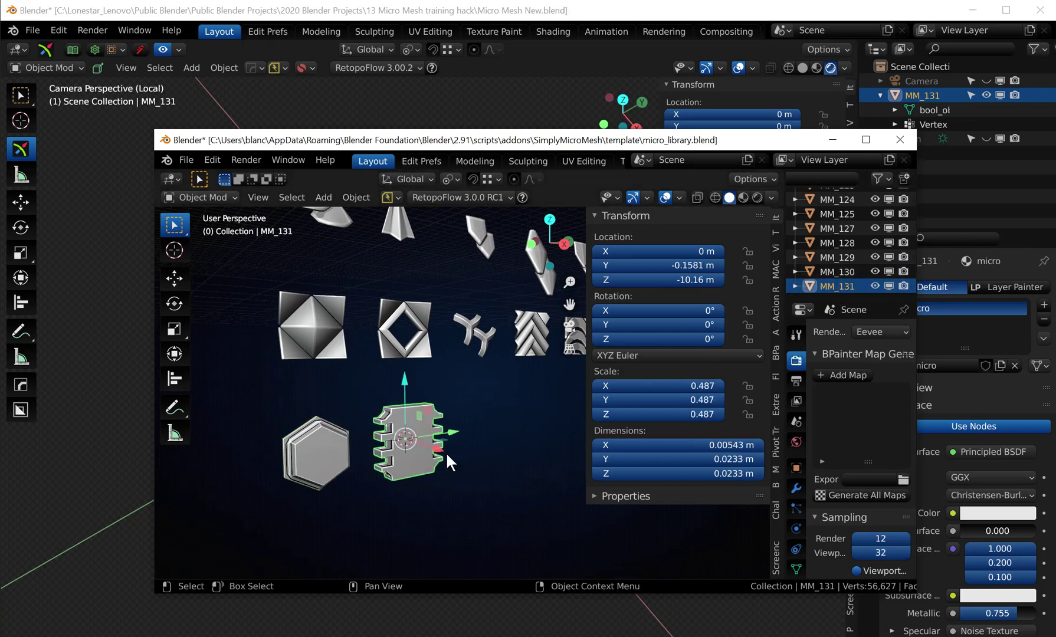
Survey the whole library grid front-on, then bring the SimplyMicroMesh icons folder forward.
scroll(460, 396, down, 2)
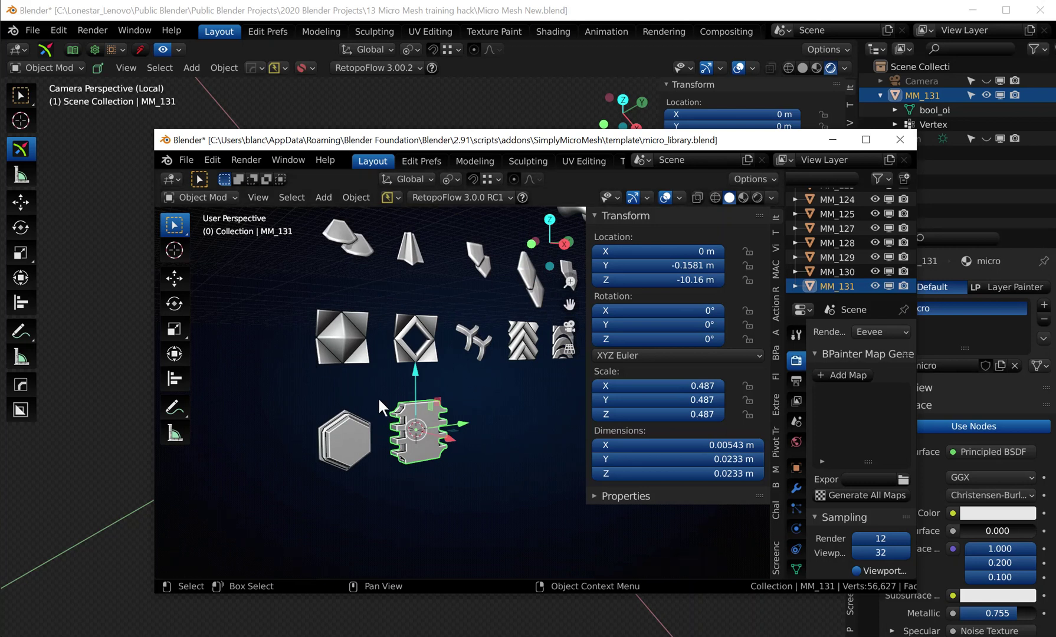
scroll(471, 321, down, 8)
shift+middle_drag(486, 309, 358, 387)
scroll(318, 416, up, 2)
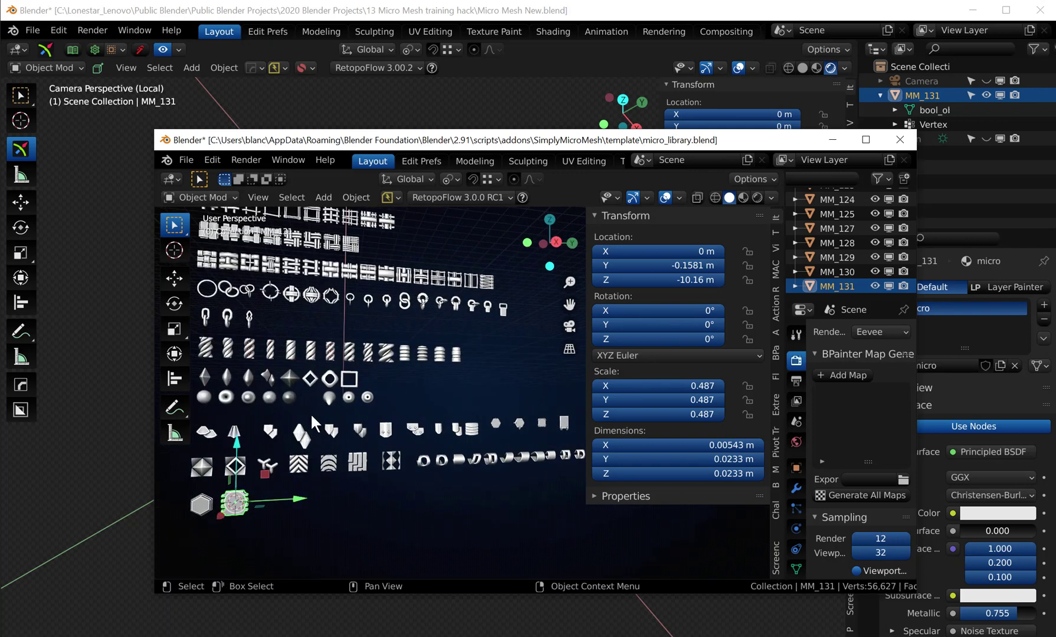
shift+middle_drag(313, 420, 359, 458)
scroll(357, 463, down, 2)
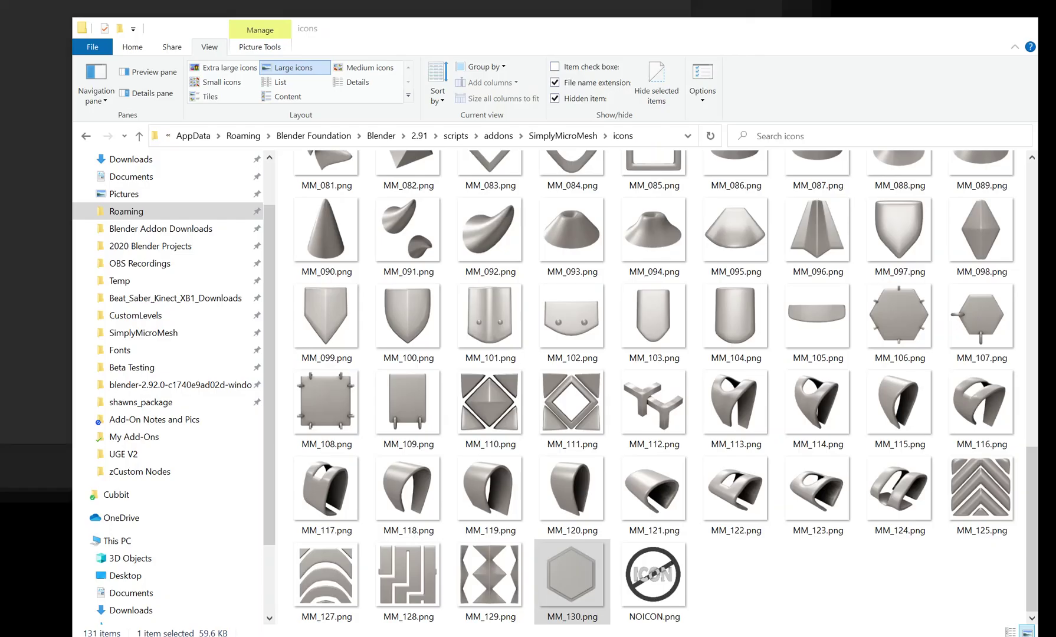
click(354, 636)
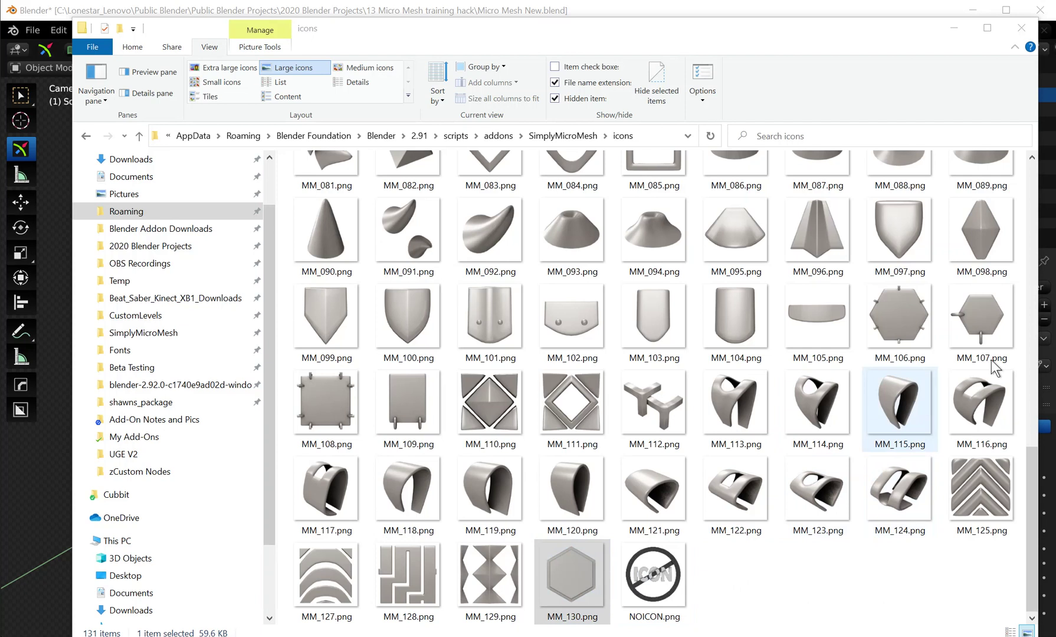
Copy the chip thumbnail MM_131.png into the icons folder, making 132 items, and minimize it.
drag(1055, 590, 715, 591)
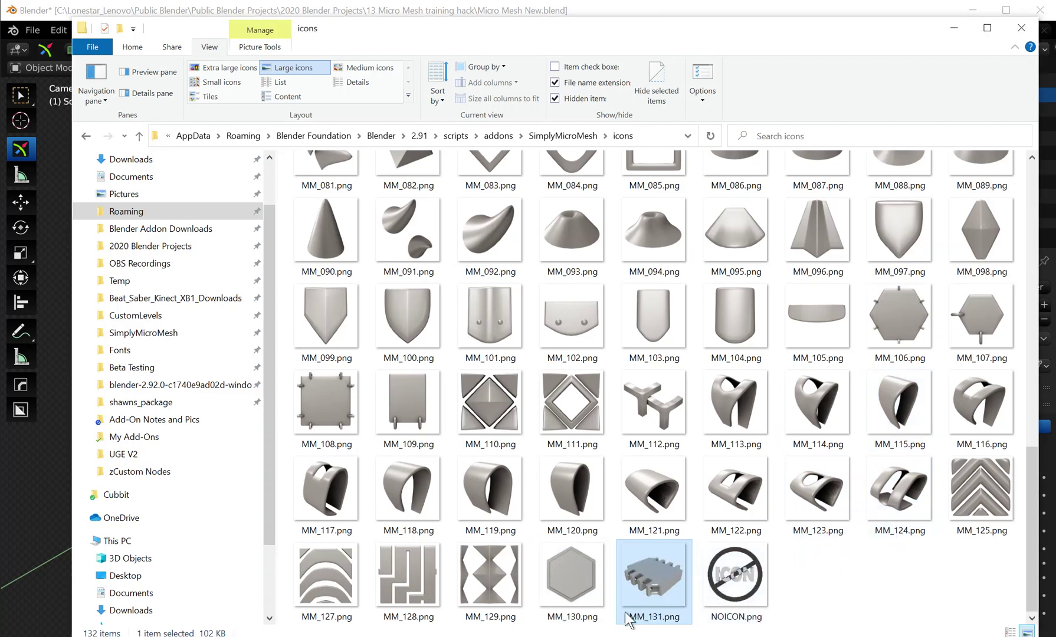
click(818, 579)
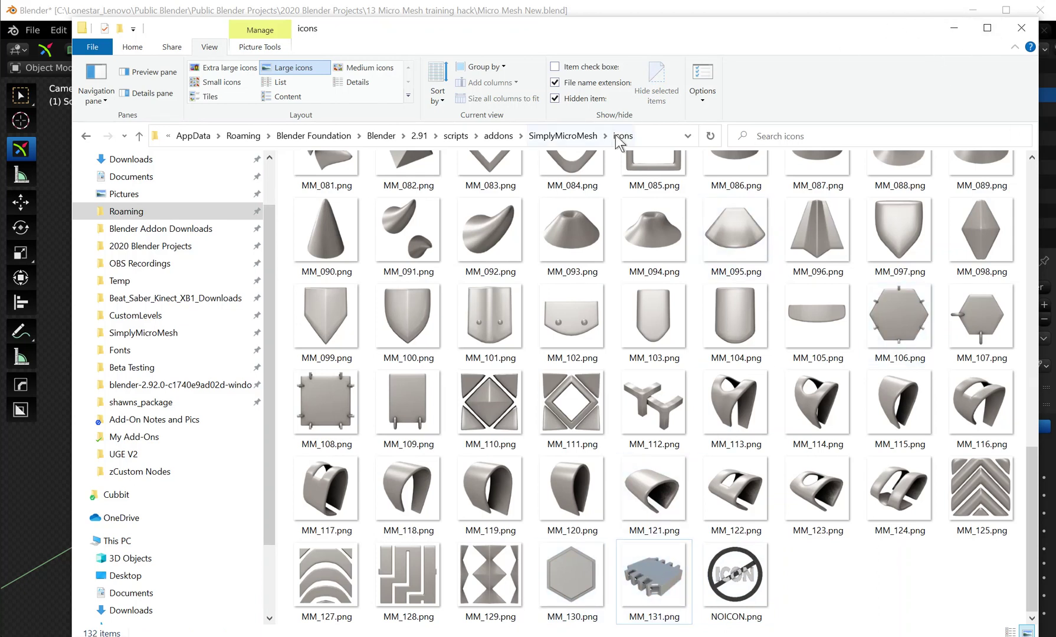
click(954, 27)
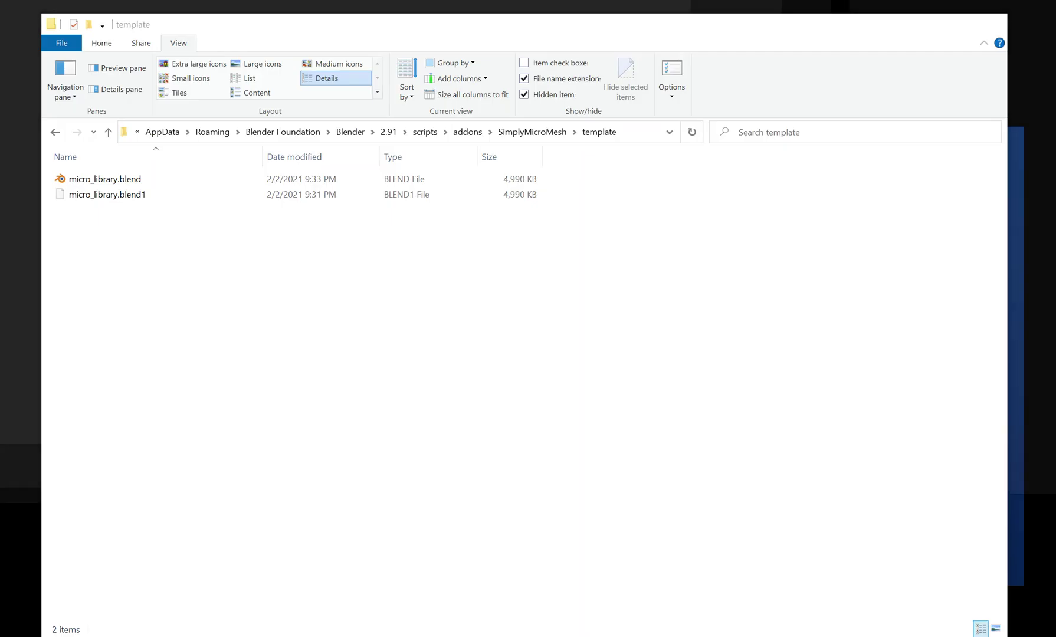
Restore the template folder holding micro_library.blend and navigate the view over the library grid.
click(224, 546)
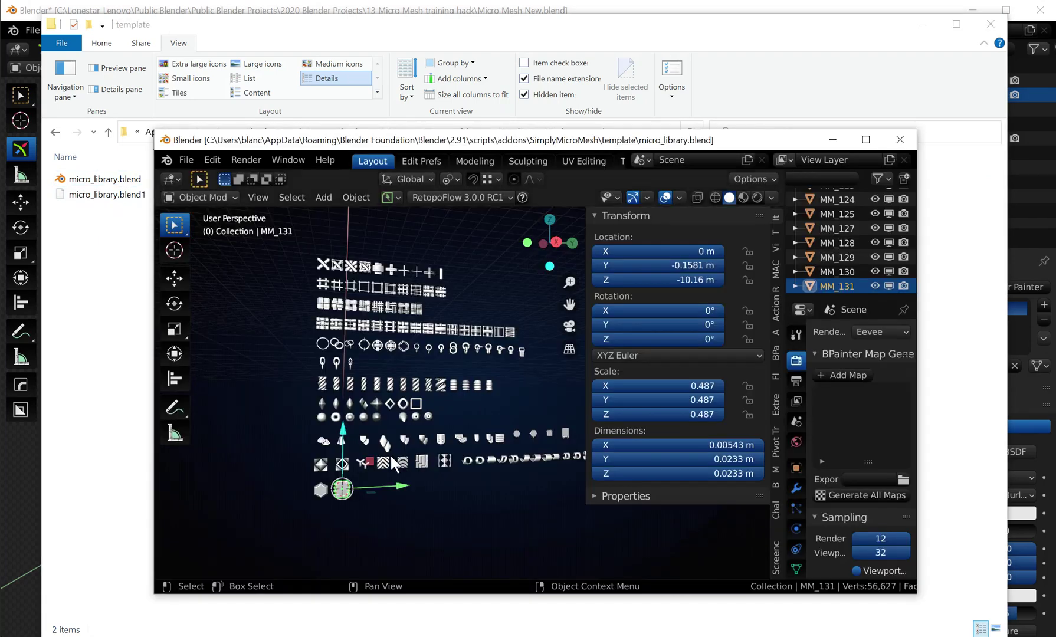
scroll(378, 439, down, 2)
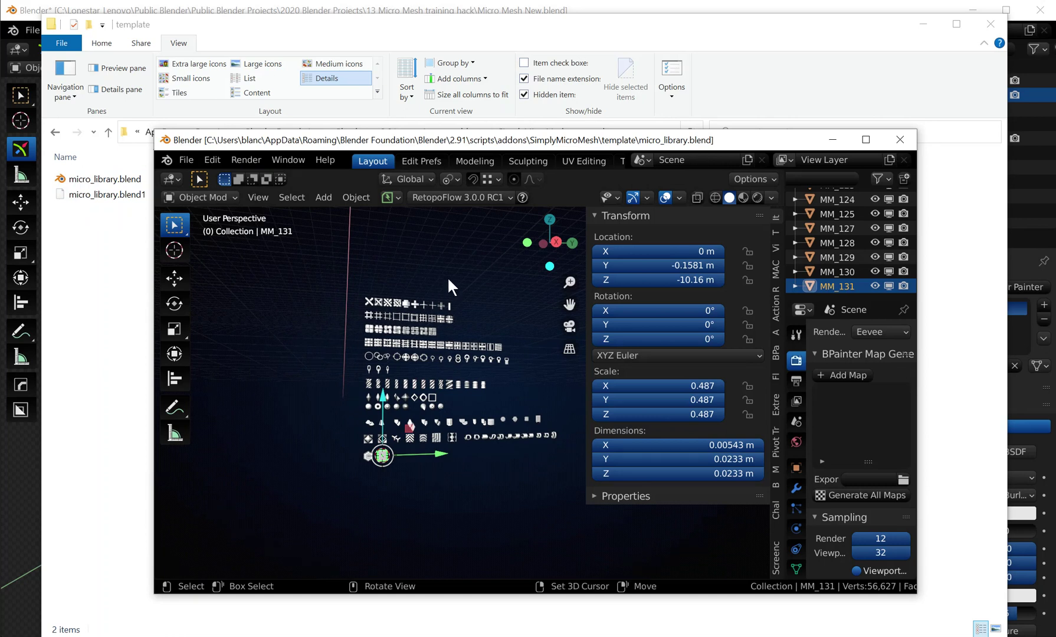
shift+middle_drag(448, 276, 442, 475)
scroll(443, 299, down, 15)
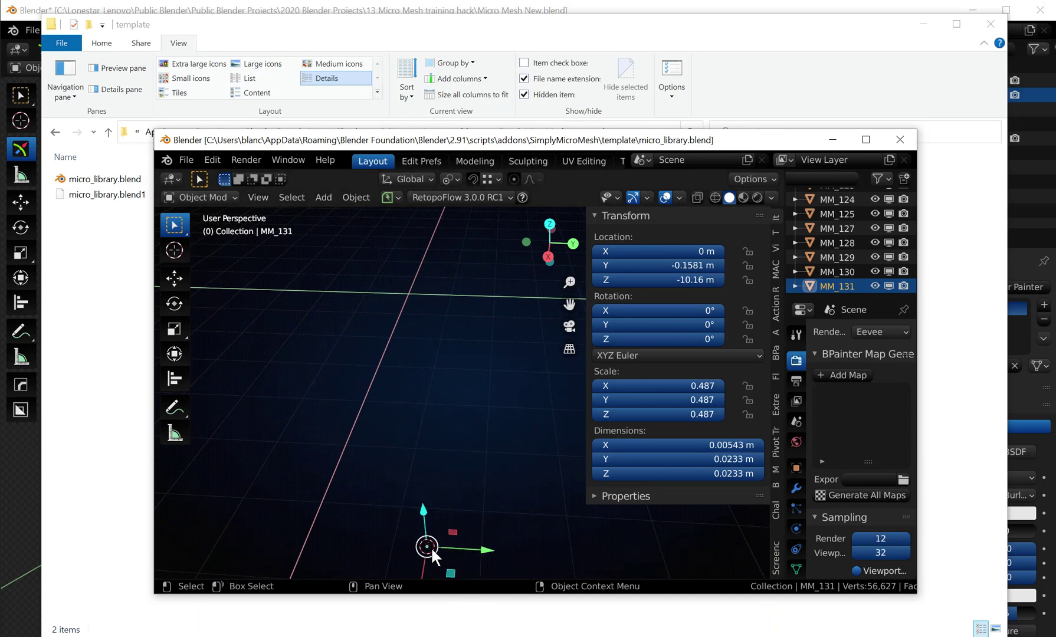
shift+middle_drag(410, 302, 435, 358)
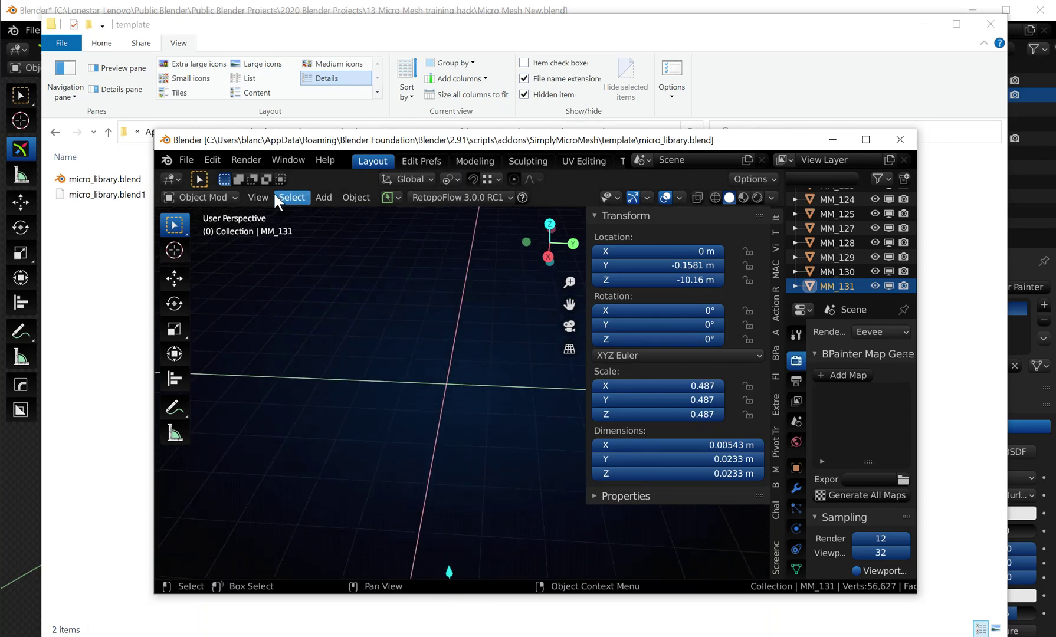
click(186, 160)
scroll(438, 453, down, 3)
click(825, 271)
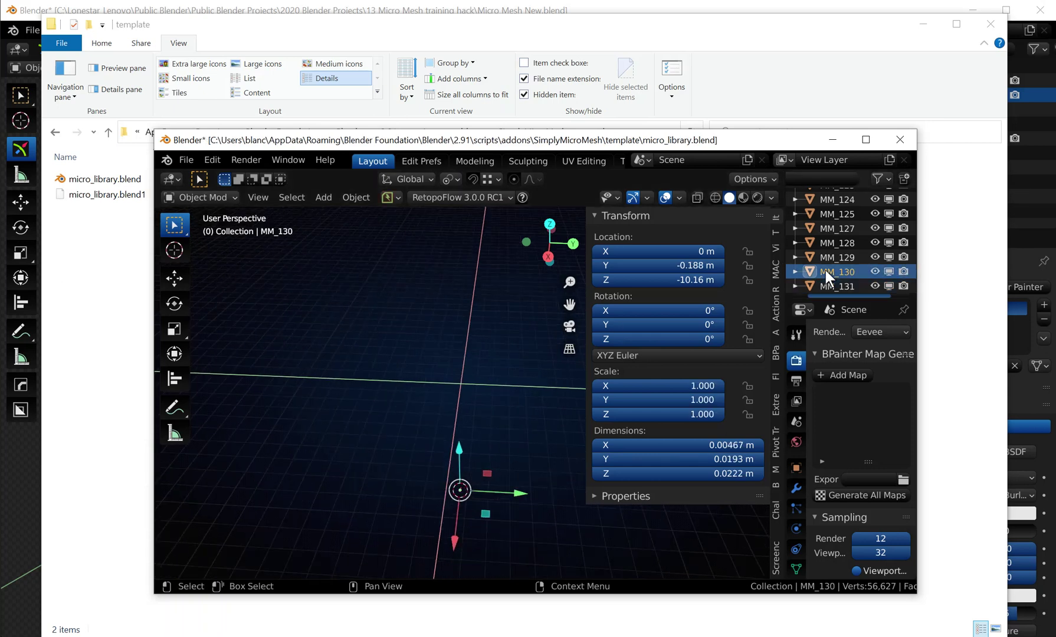
click(837, 257)
click(847, 244)
click(842, 254)
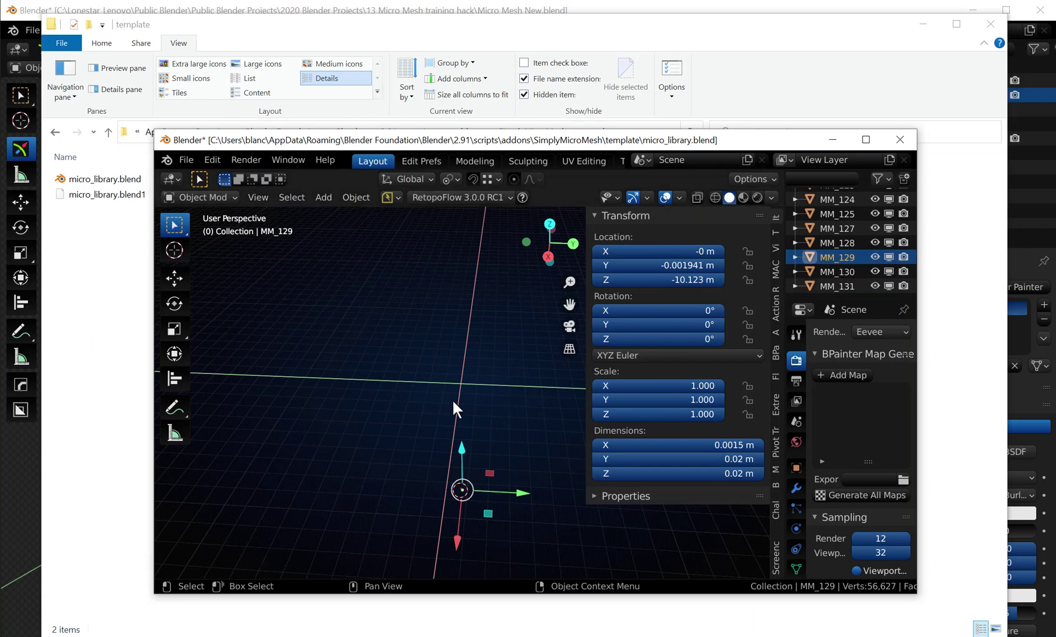
scroll(452, 399, down, 8)
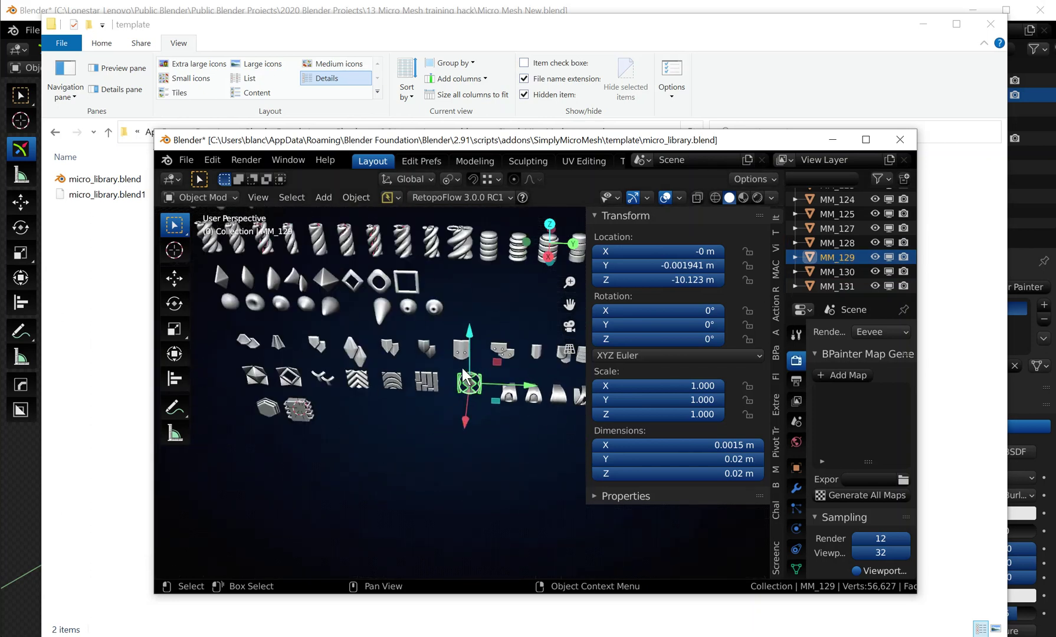
scroll(462, 367, down, 1)
middle_drag(447, 393, 466, 322)
shift+middle_drag(369, 430, 353, 332)
scroll(421, 359, up, 2)
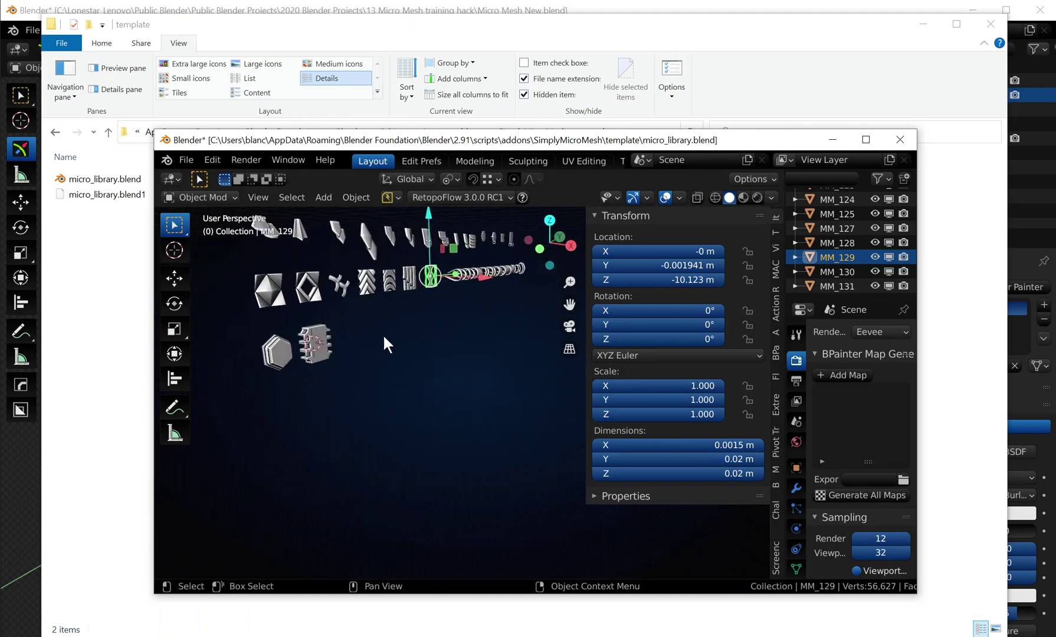
middle_drag(478, 323, 397, 338)
scroll(321, 399, up, 2)
With MM_131 selected, save and close micro_library.blend.
click(327, 376)
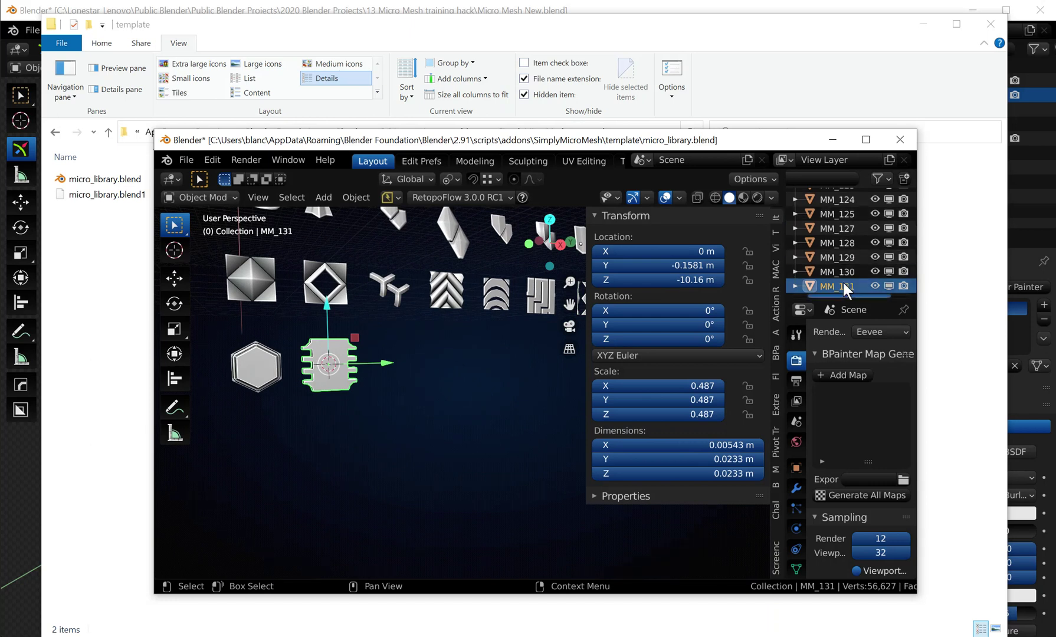
click(185, 159)
click(213, 256)
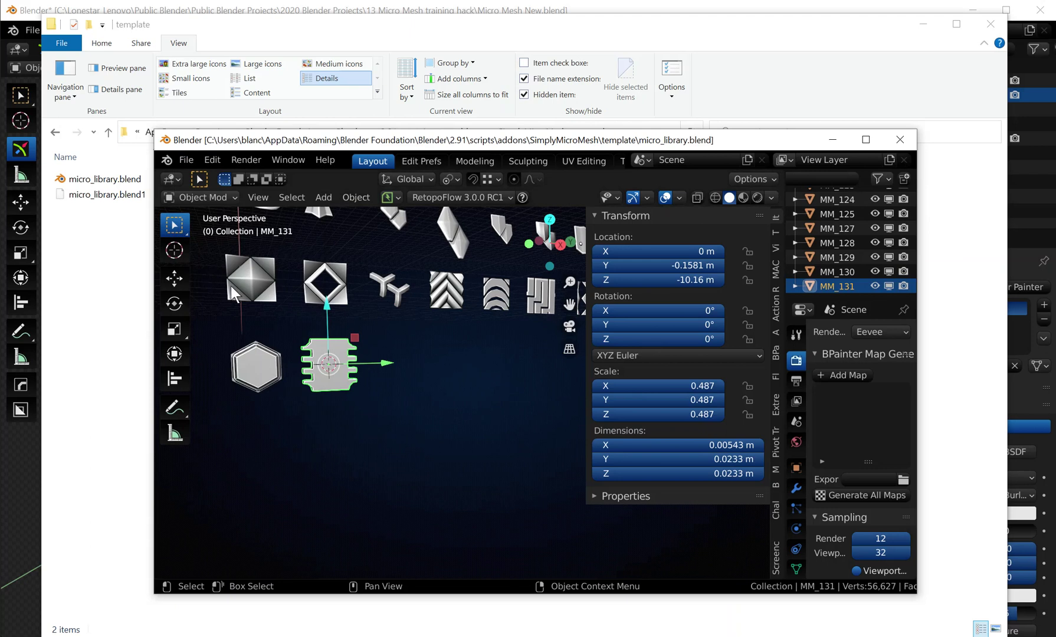
click(900, 139)
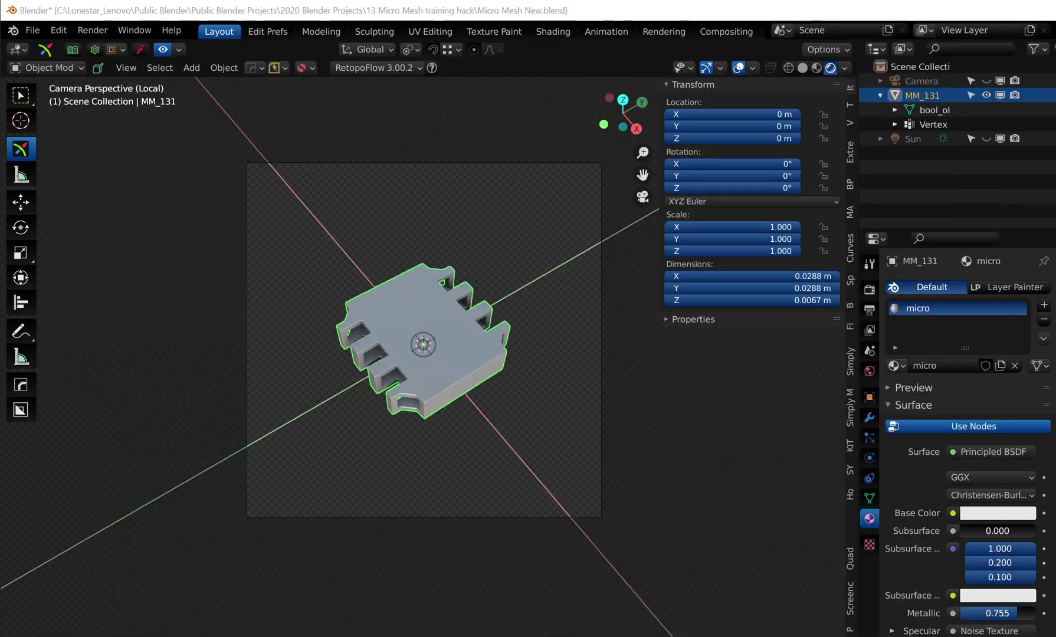
Save and close the chip project file Micro Mesh New.blend.
click(32, 30)
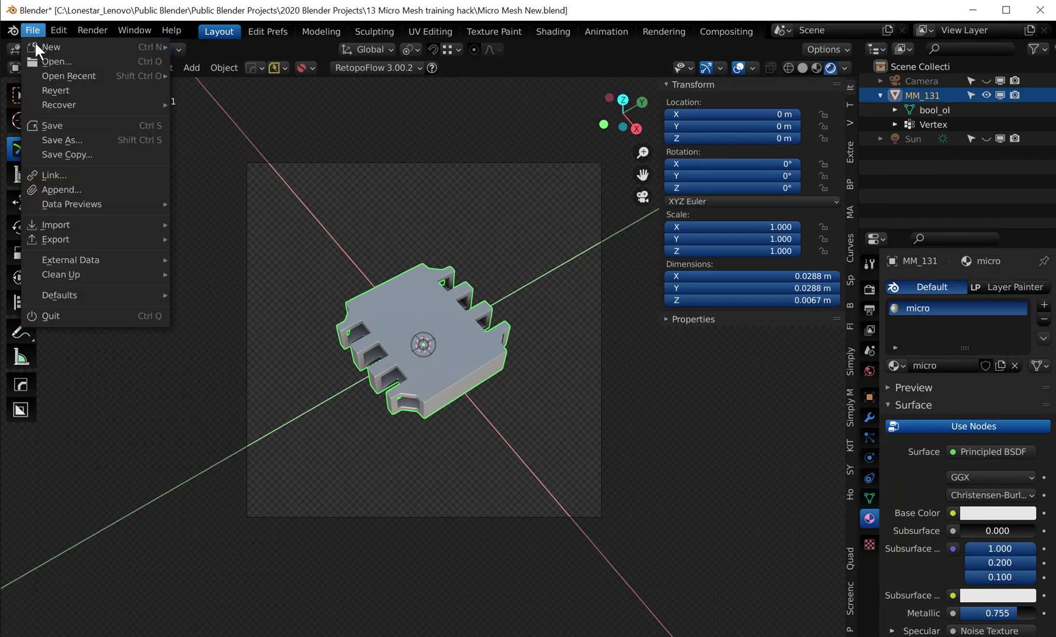
click(53, 125)
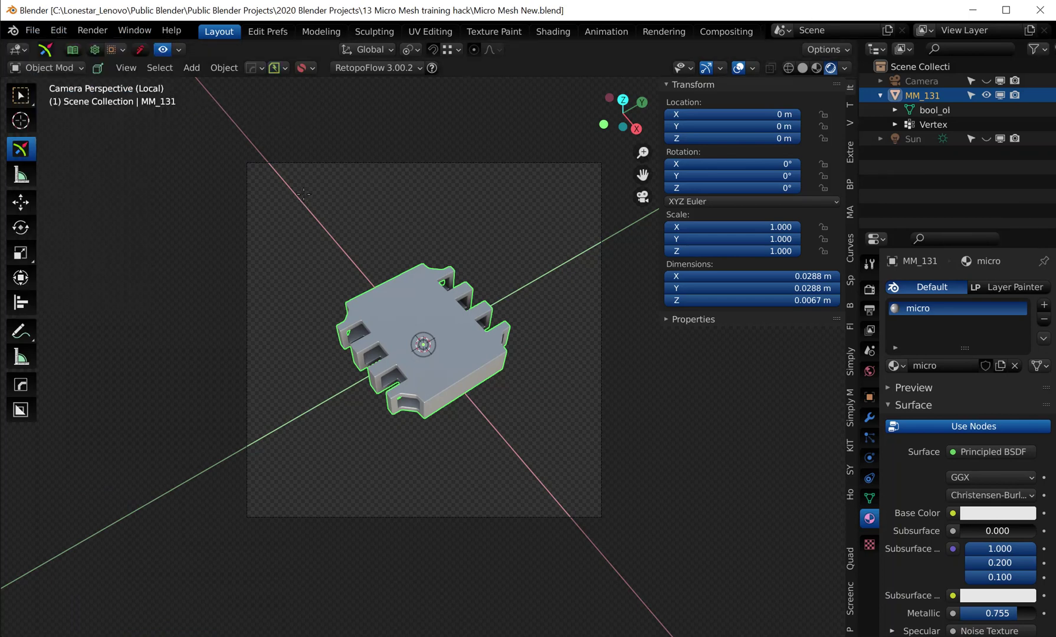
click(1042, 11)
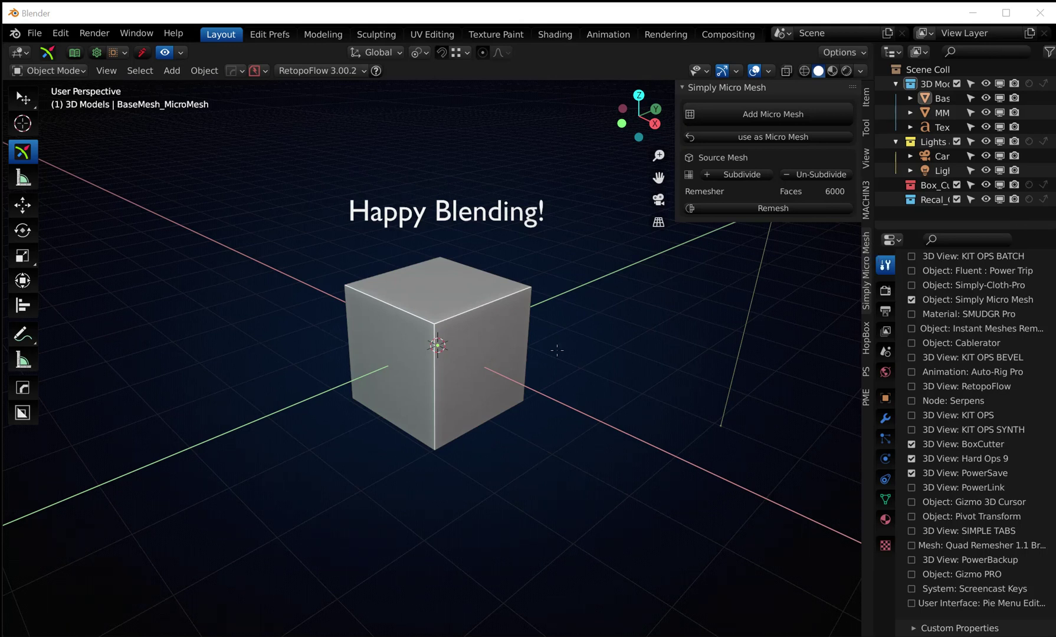
Add a micro mesh to the cube and pick the new chip preset at the gallery's end.
click(399, 305)
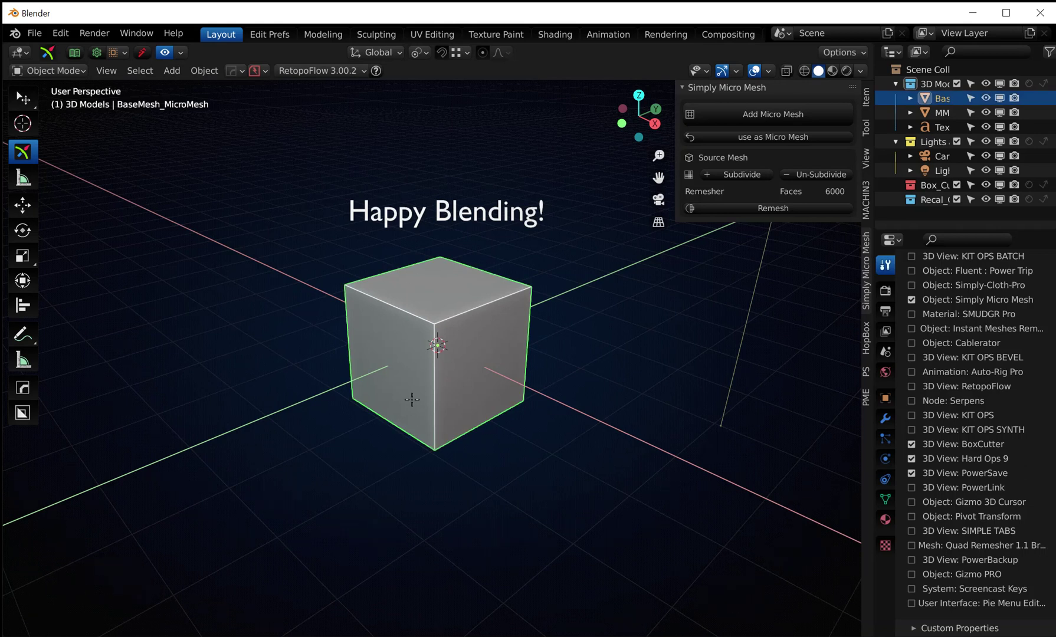
click(734, 111)
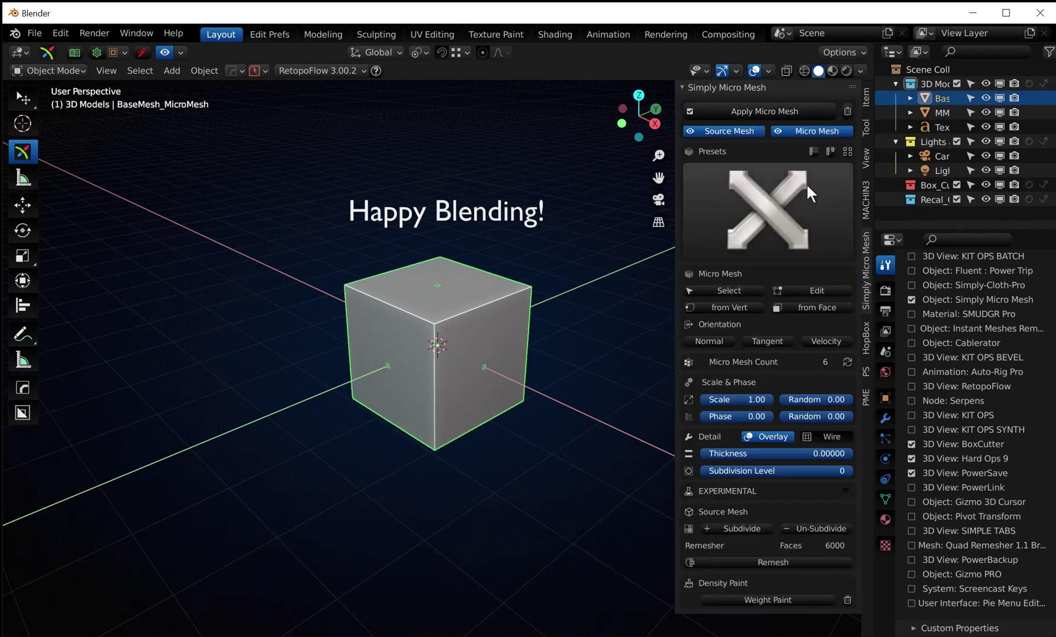
click(777, 211)
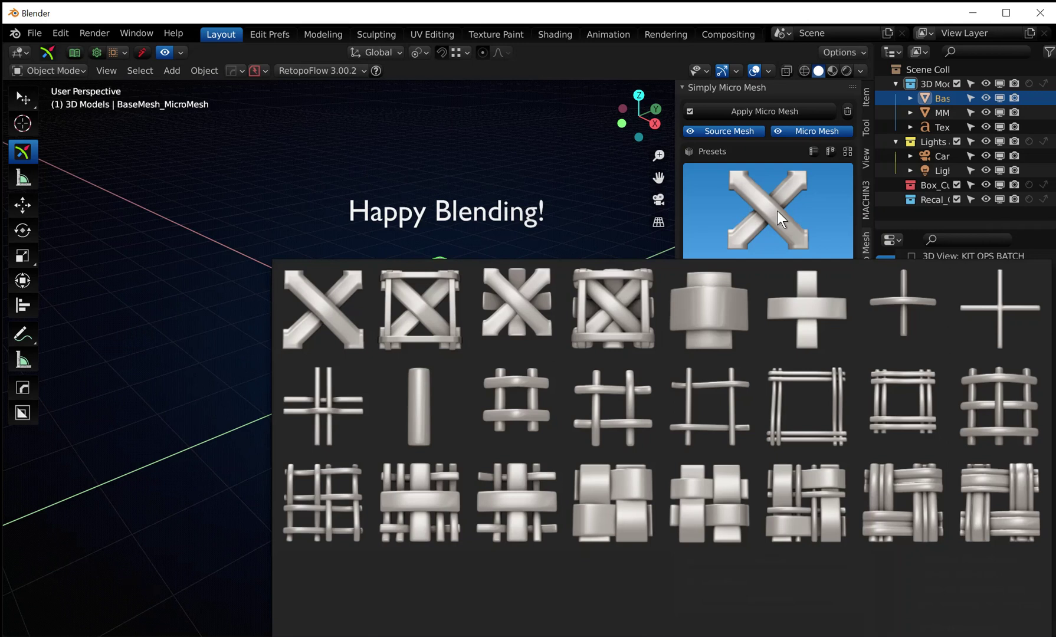
scroll(613, 505, down, 5)
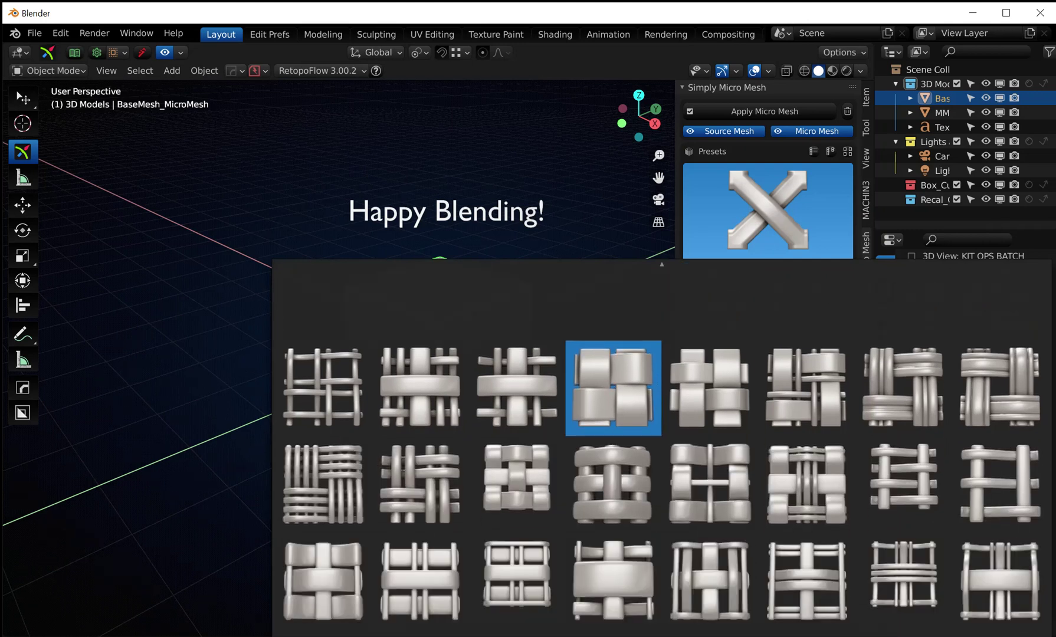
scroll(613, 504, down, 5)
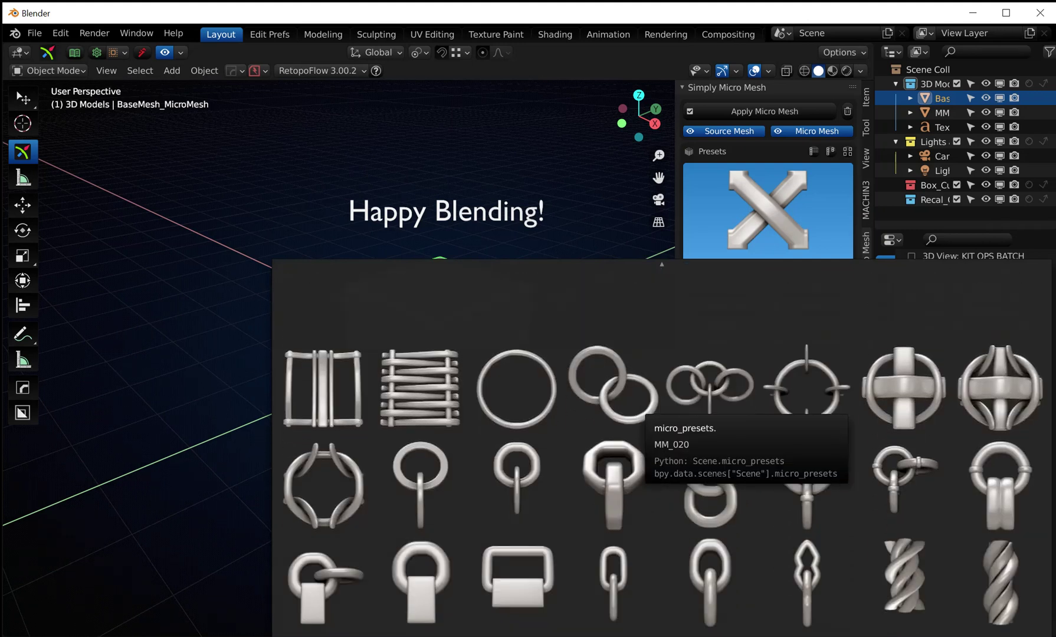
scroll(614, 437, down, 5)
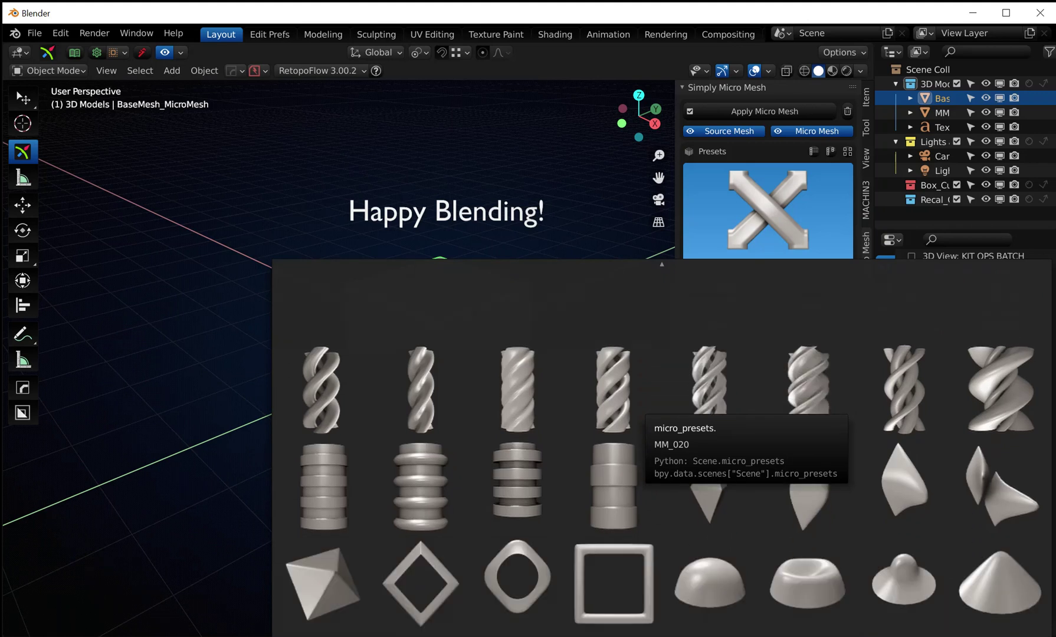
scroll(614, 436, down, 5)
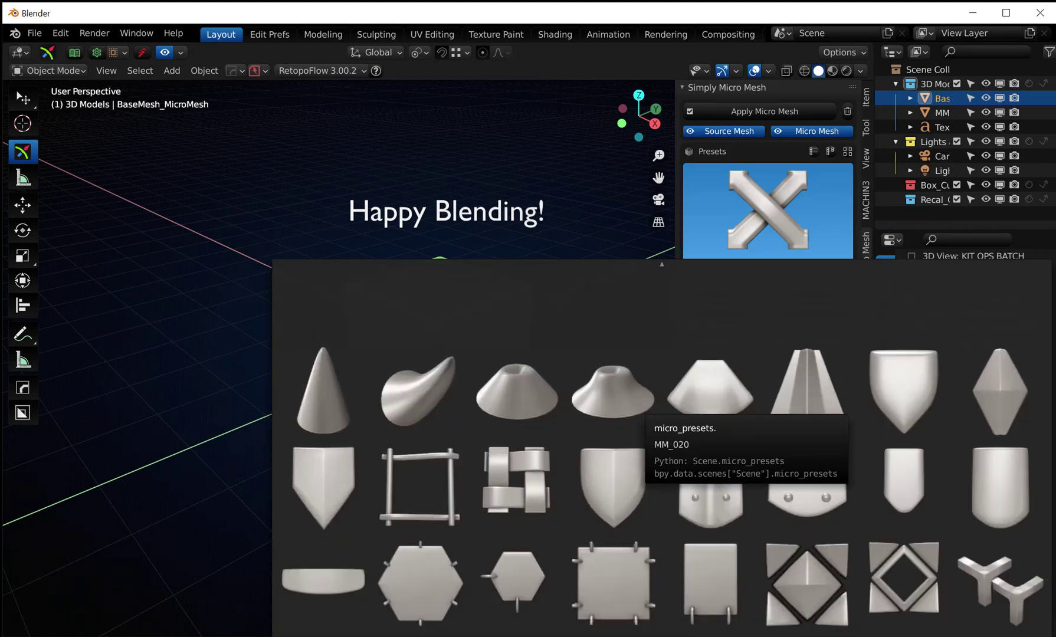
scroll(614, 437, down, 3)
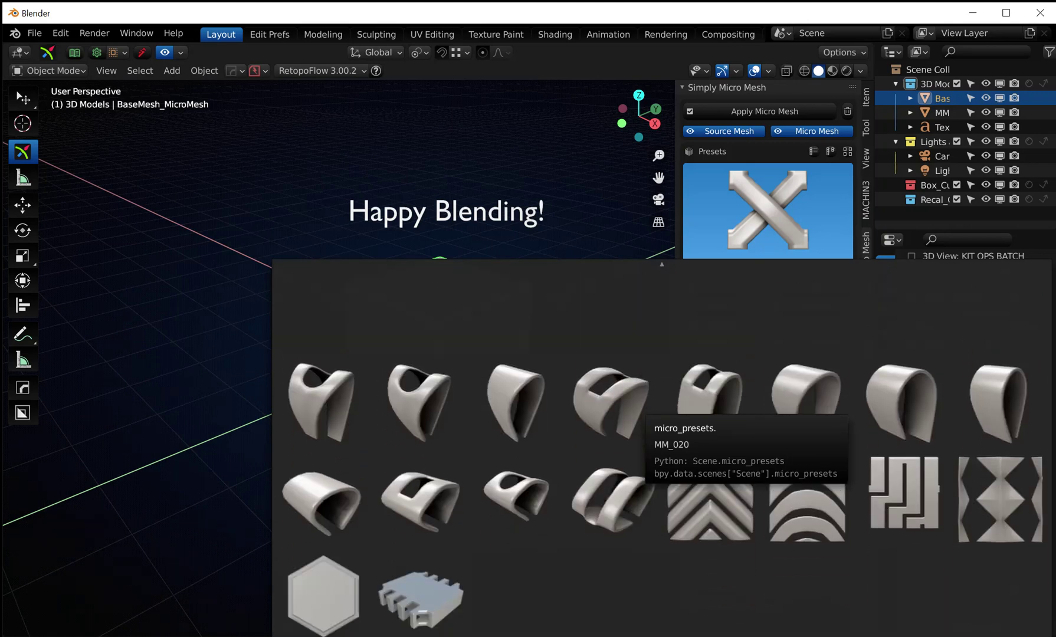
click(427, 595)
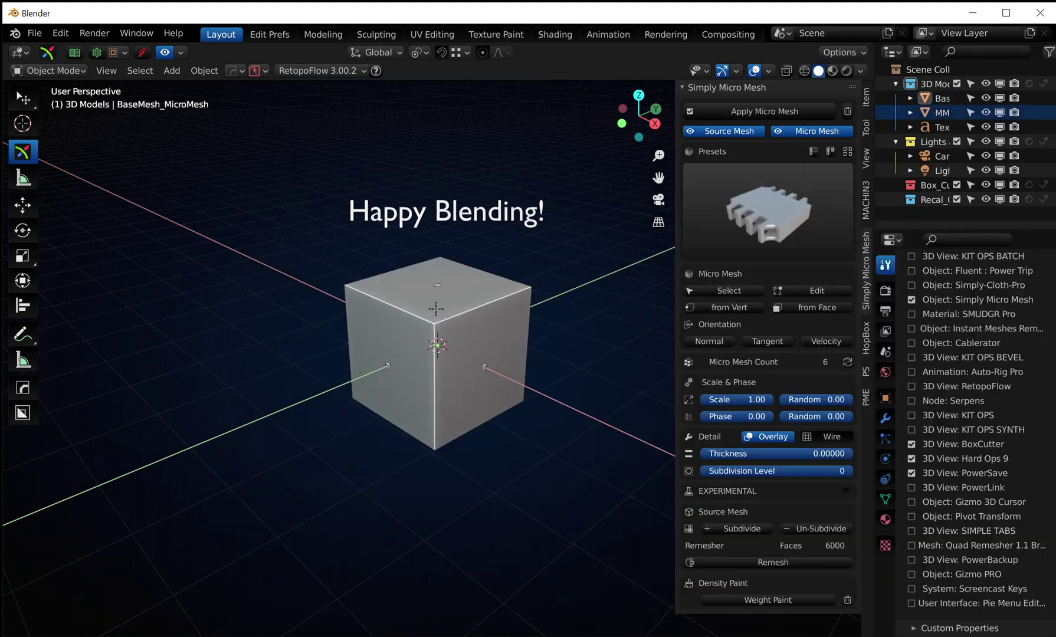
Turn the base cube into a level 3 subdivided sphere and apply its transform.
scroll(440, 324, up, 6)
scroll(418, 336, down, 2)
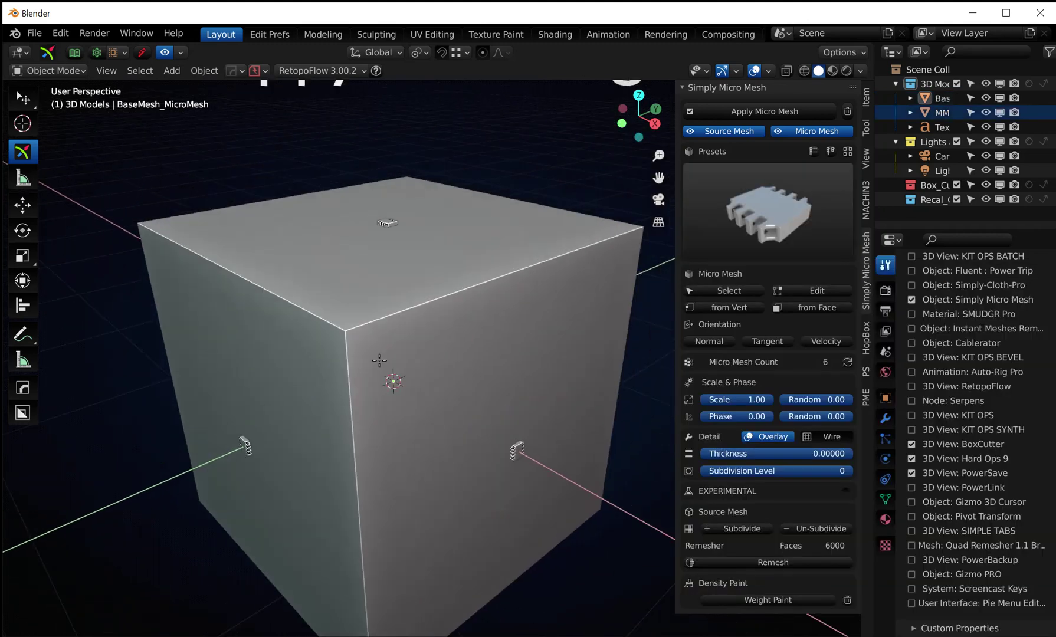
scroll(418, 336, down, 5)
click(419, 347)
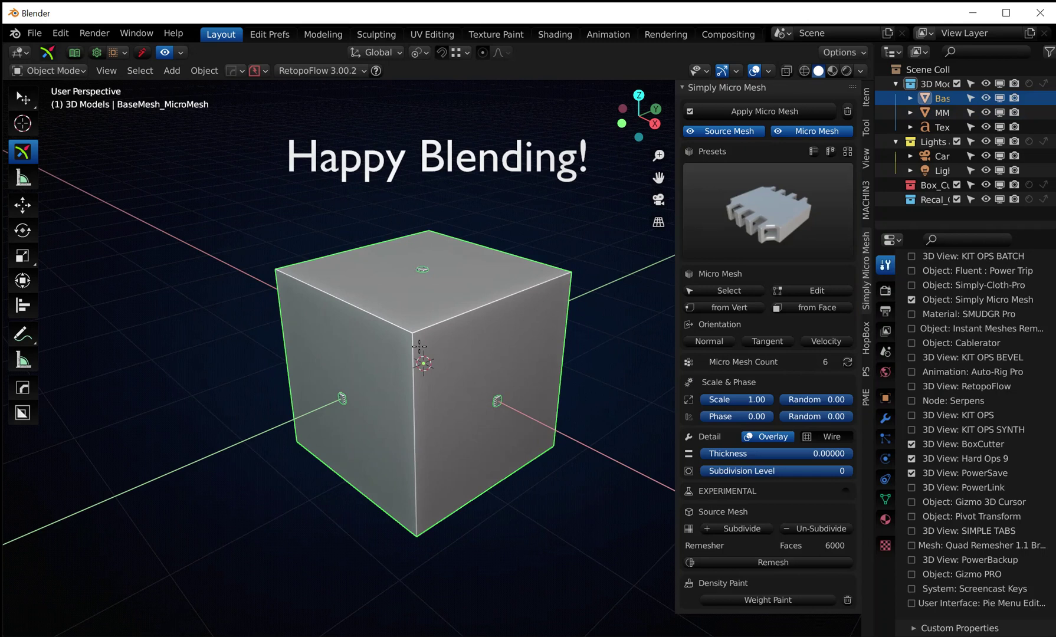
key(ctrl+3)
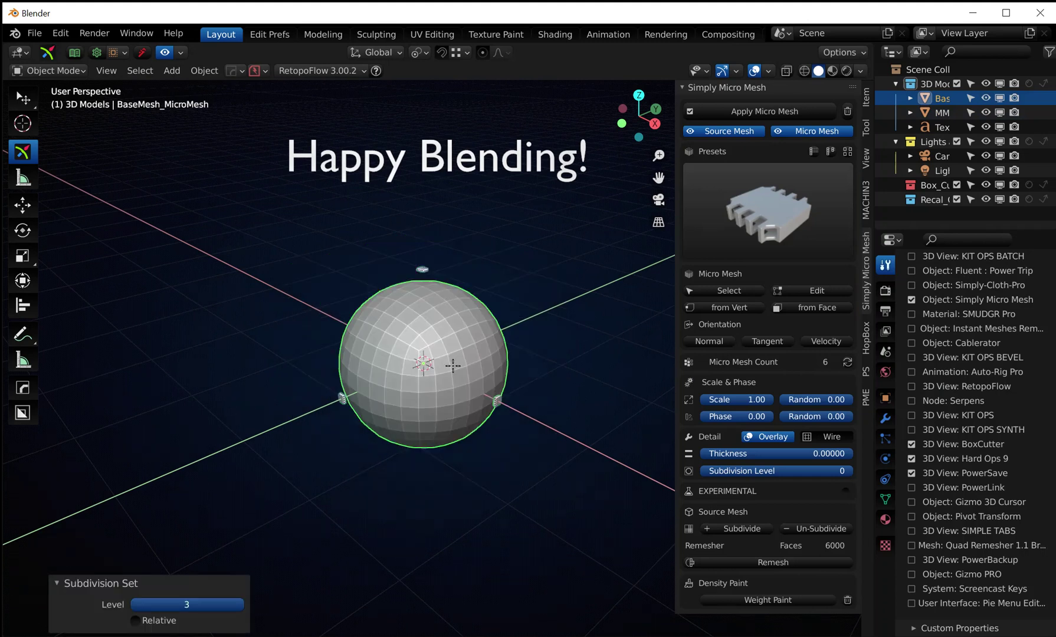
key(ctrl+a)
click(444, 384)
Apply the Subdivision modifier, then remove and re-add the chip micro meshes across all sphere faces.
click(885, 418)
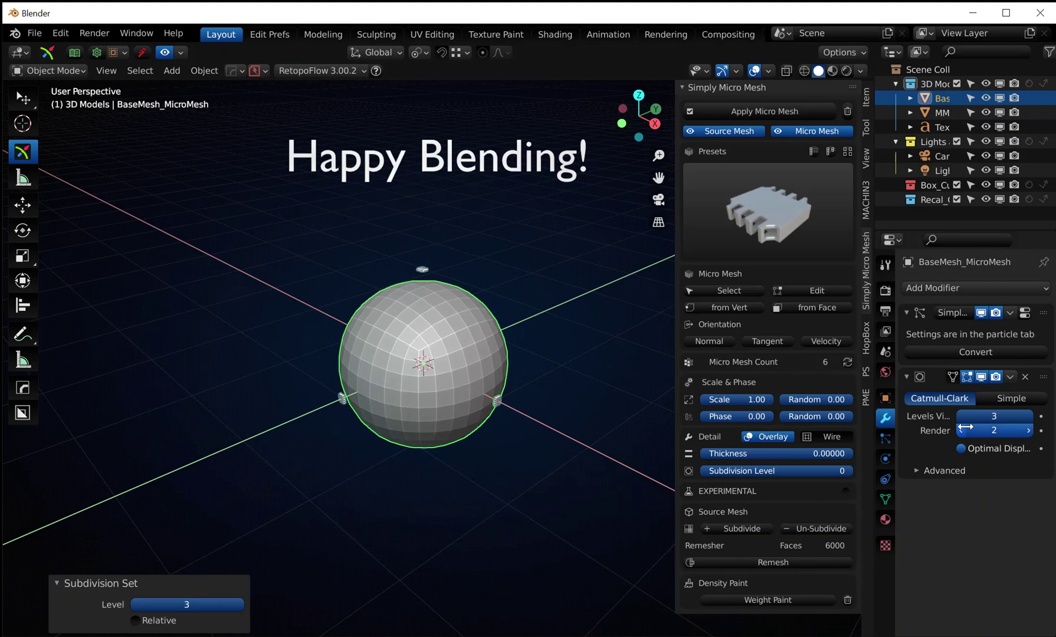
click(1010, 376)
click(998, 394)
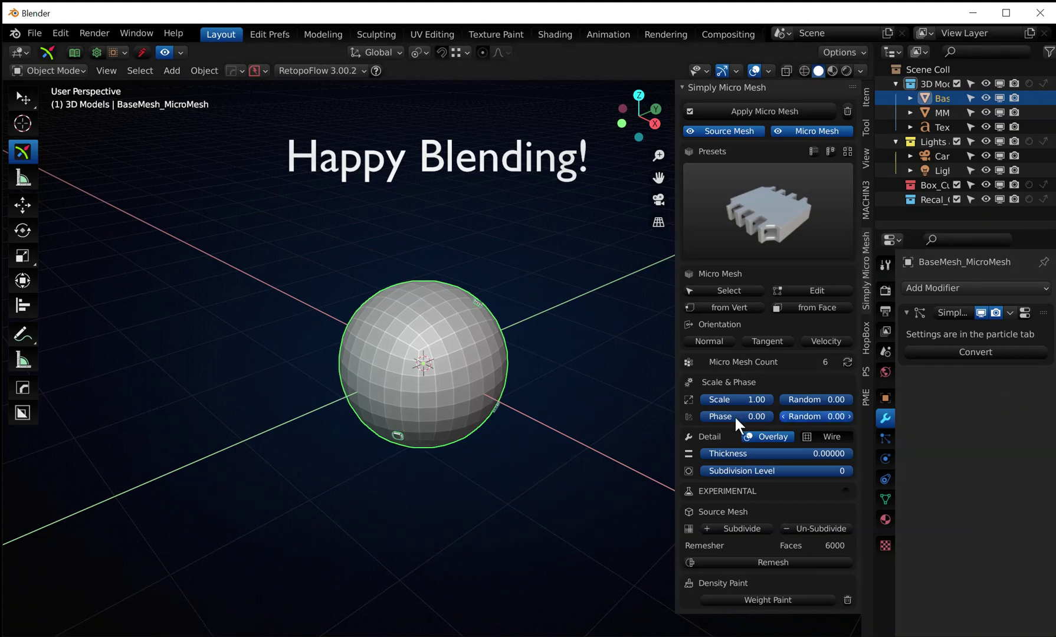
click(847, 109)
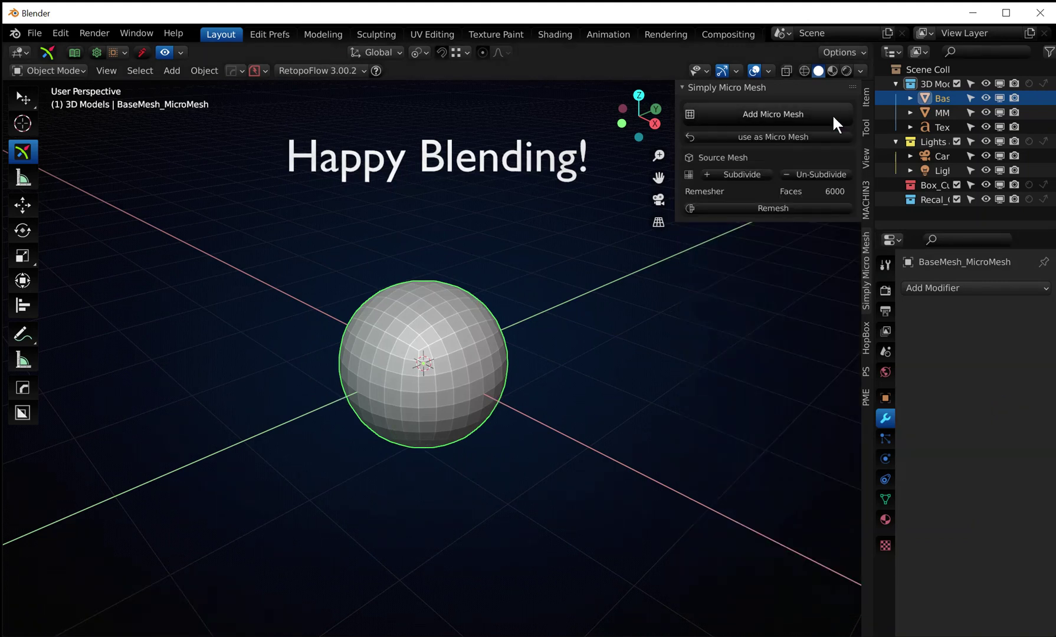
click(763, 115)
scroll(382, 431, up, 3)
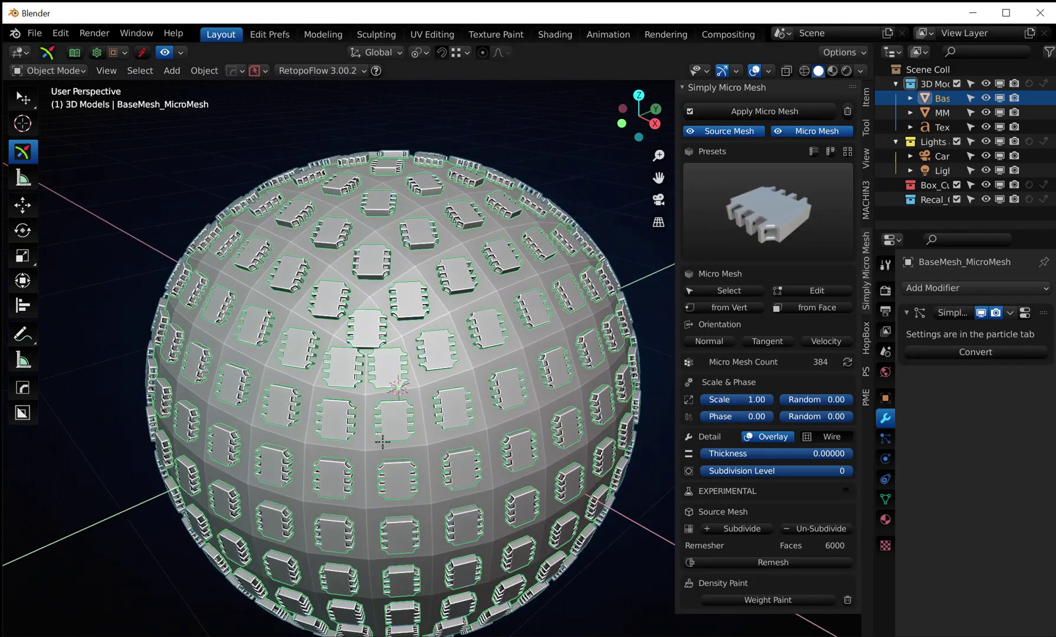
middle_drag(375, 474, 351, 464)
scroll(464, 413, down, 2)
middle_drag(464, 413, 452, 440)
Raise the chip micro mesh scale to 1.36 and set phase randomness to 0.96.
drag(737, 399, 842, 416)
middle_drag(436, 489, 457, 482)
scroll(405, 439, down, 2)
scroll(407, 460, down, 3)
shift+middle_drag(307, 389, 384, 467)
scroll(384, 466, up, 1)
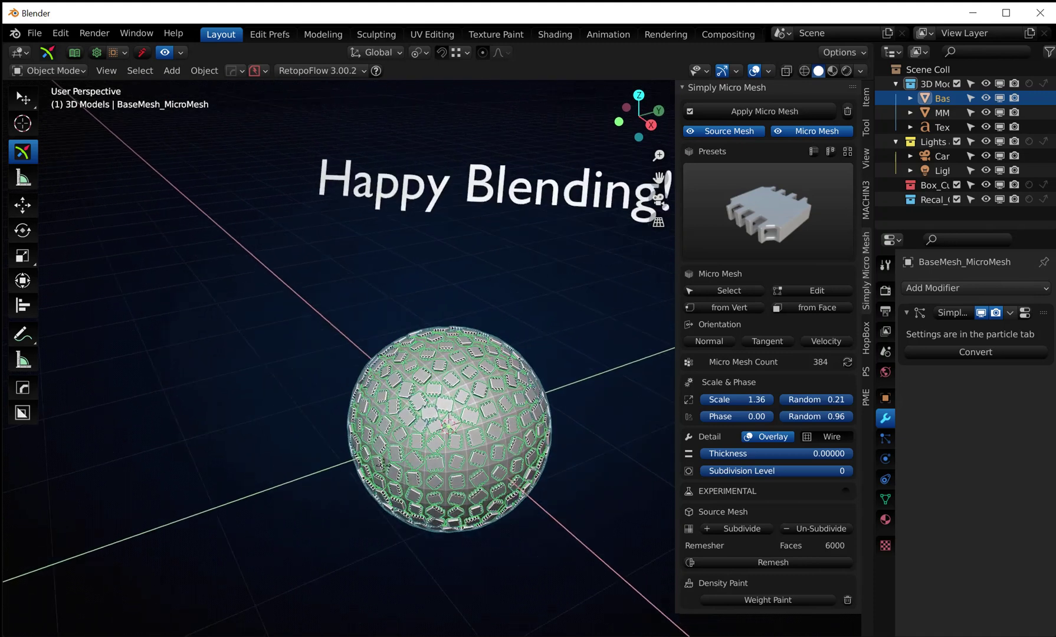
shift+middle_drag(482, 446, 381, 460)
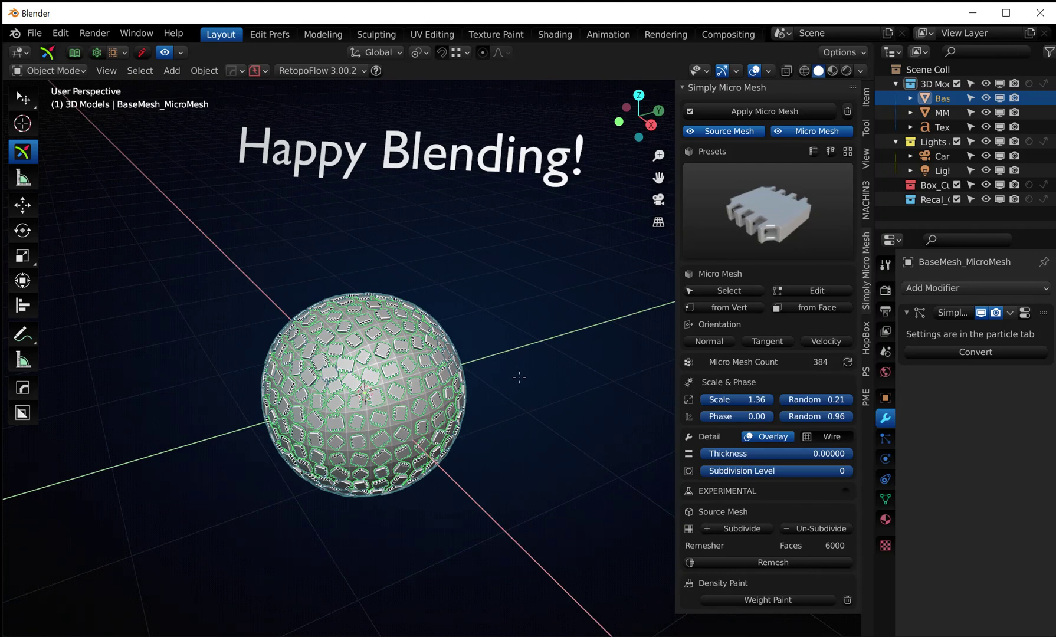
click(539, 380)
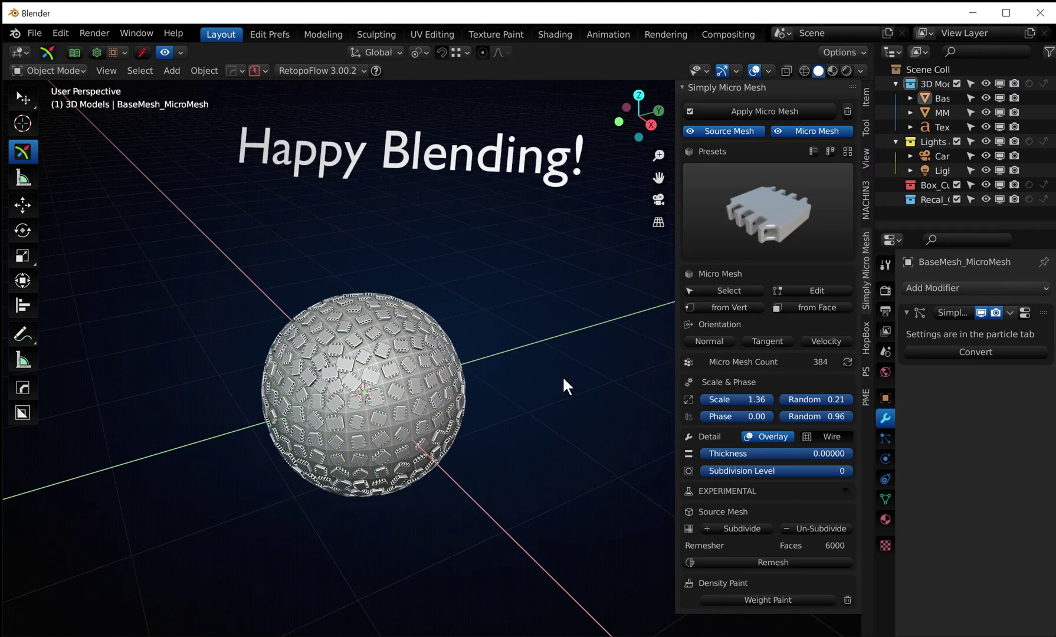
key(shift+a)
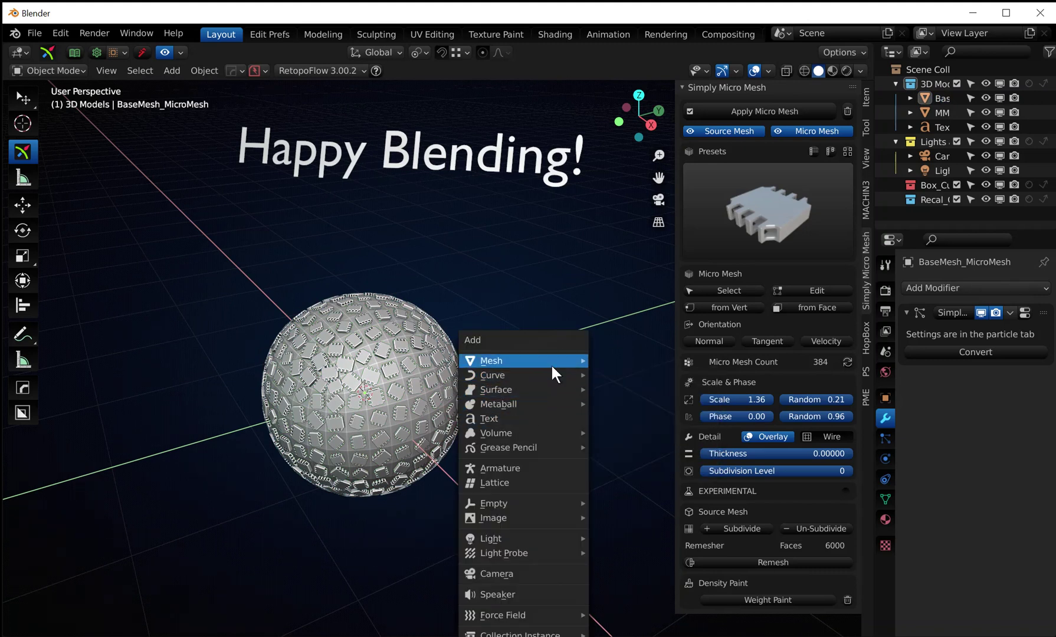
Add a torus and assign it as the chip-covered sphere's micro mesh.
mouse_move(552, 372)
click(626, 475)
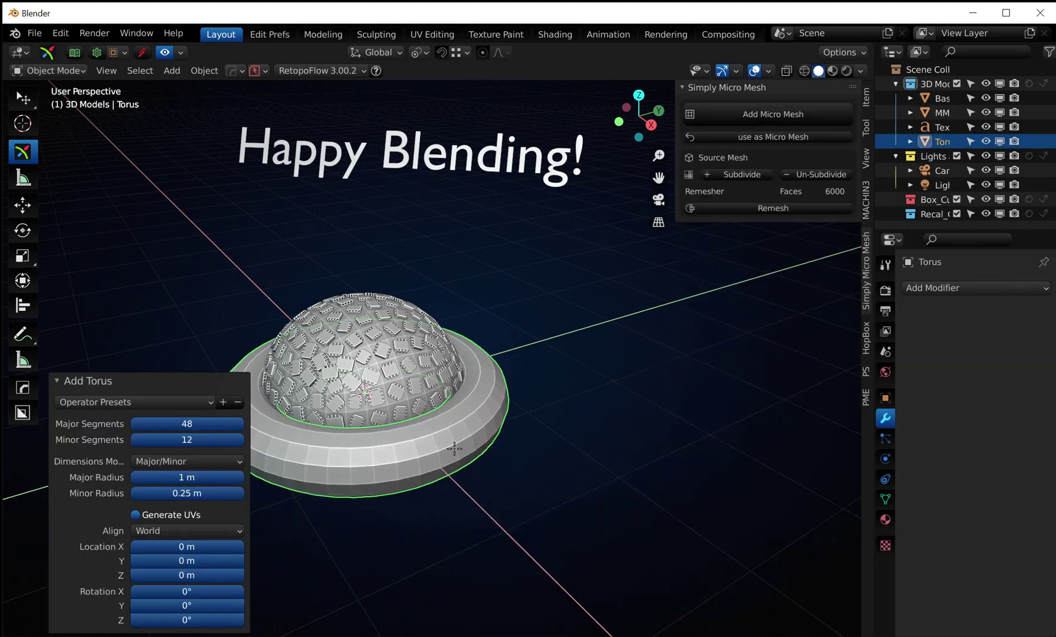
click(404, 446)
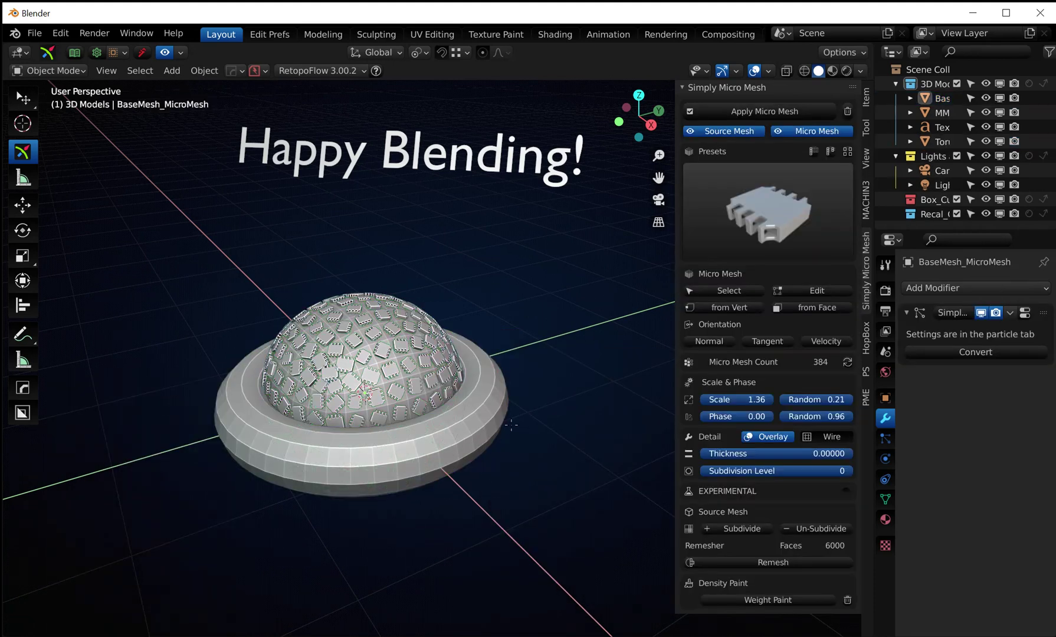
click(495, 423)
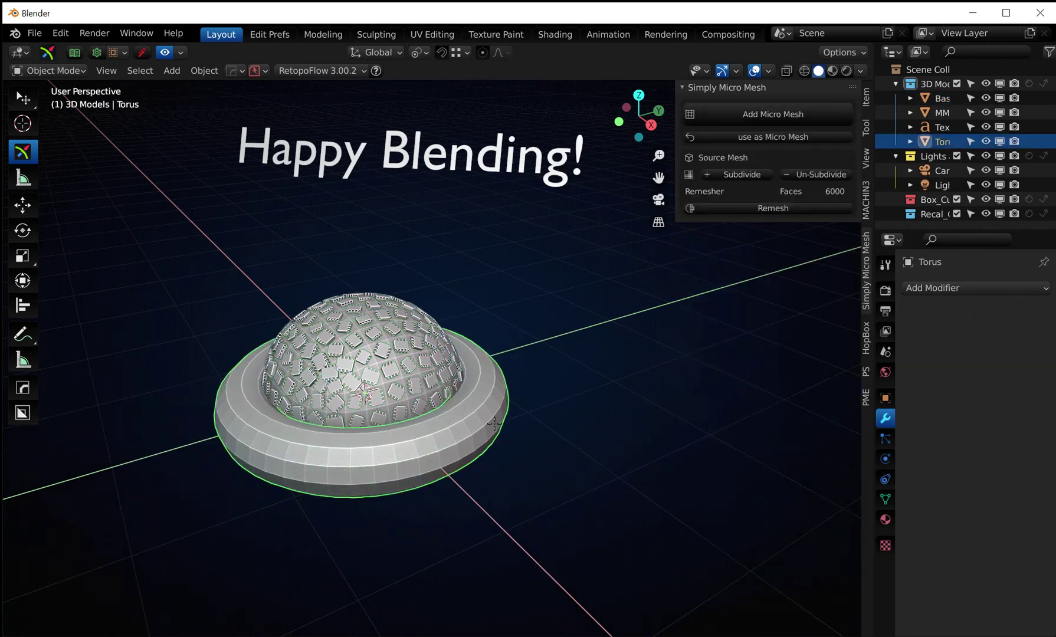
click(727, 135)
ctrl+middle_drag(546, 315, 492, 389)
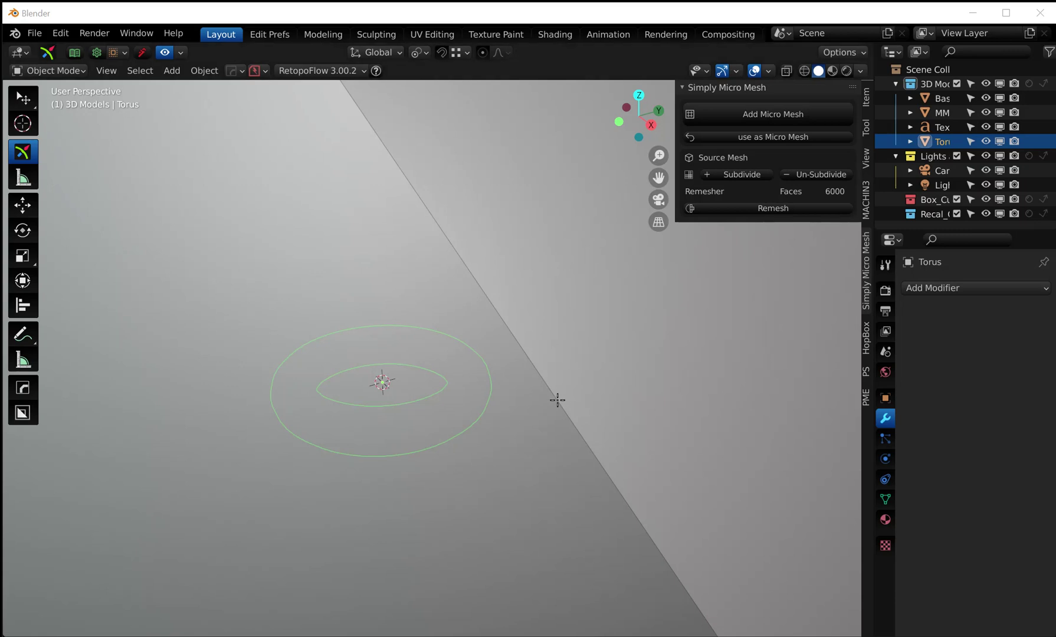
Scale the torus micro mesh down to 0.01 and deselect it.
text(s.001)
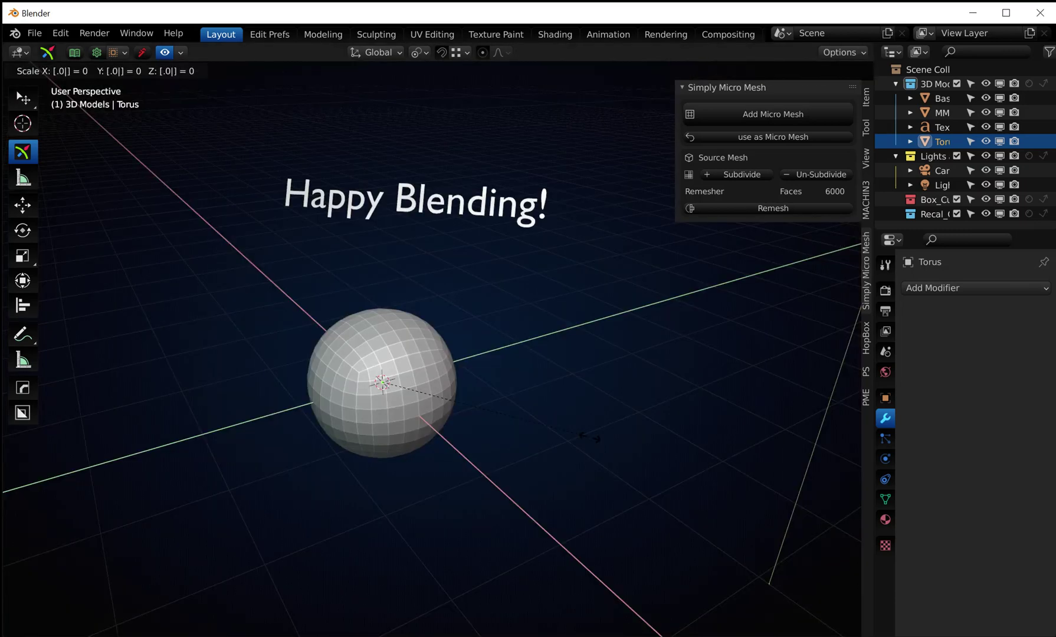
key(BackSpace)
key(BackSpace)
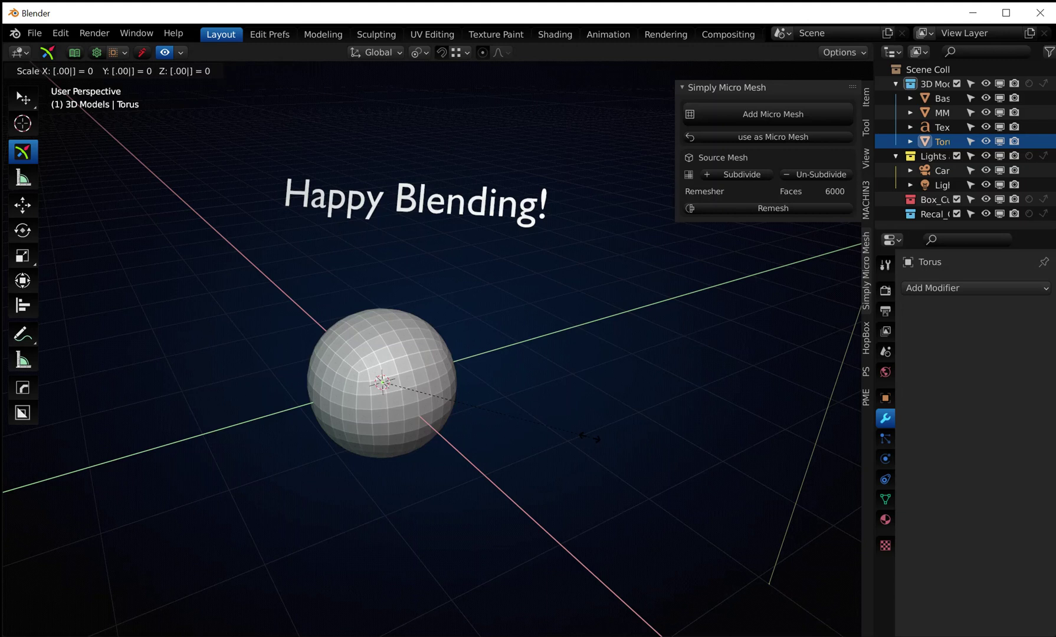
text(1)
key(Return)
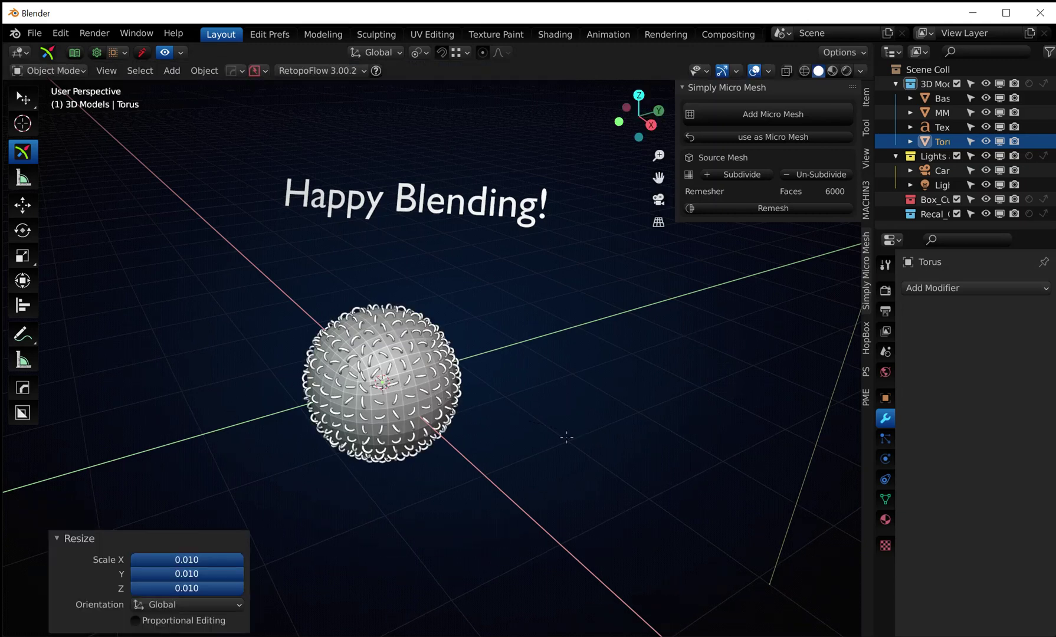
click(518, 388)
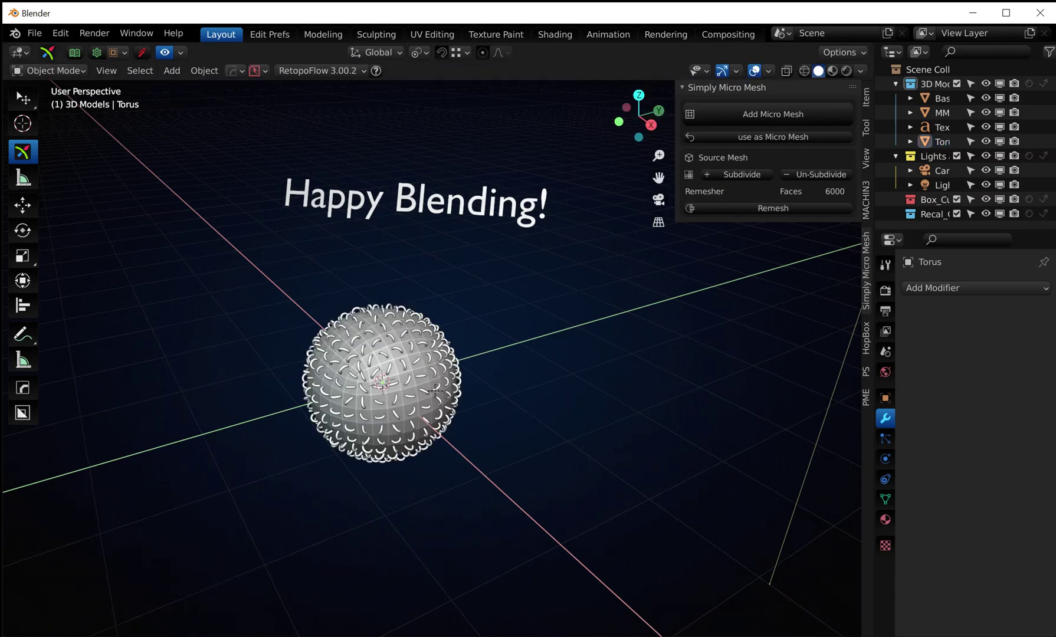
Orbit and pan the view to inspect the ring-studded sphere beneath the 'Happy Blending!' text.
scroll(407, 396, up, 7)
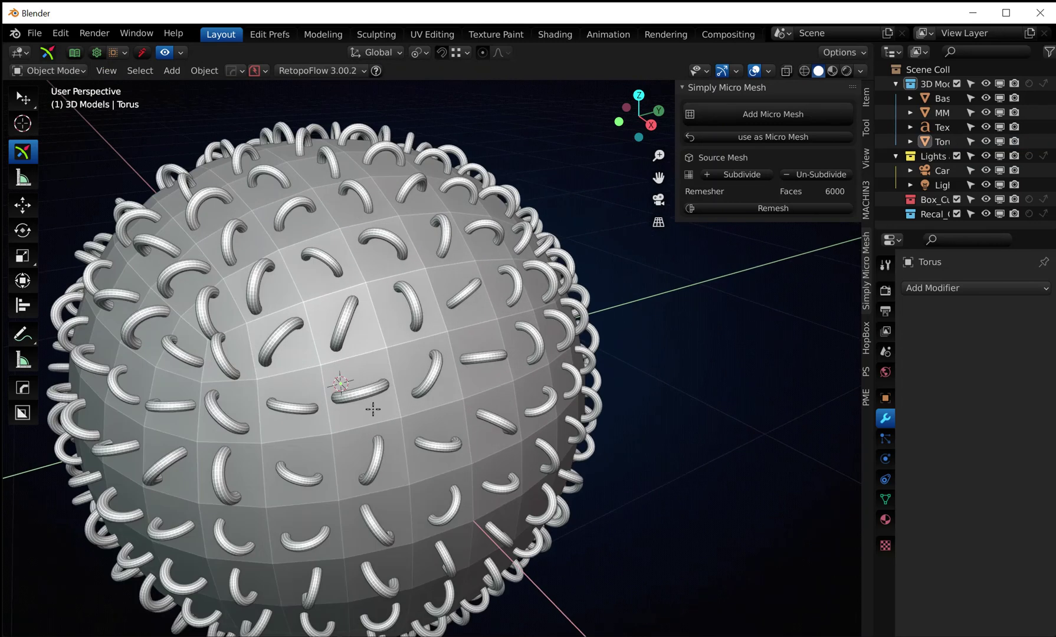
middle_drag(373, 410, 338, 425)
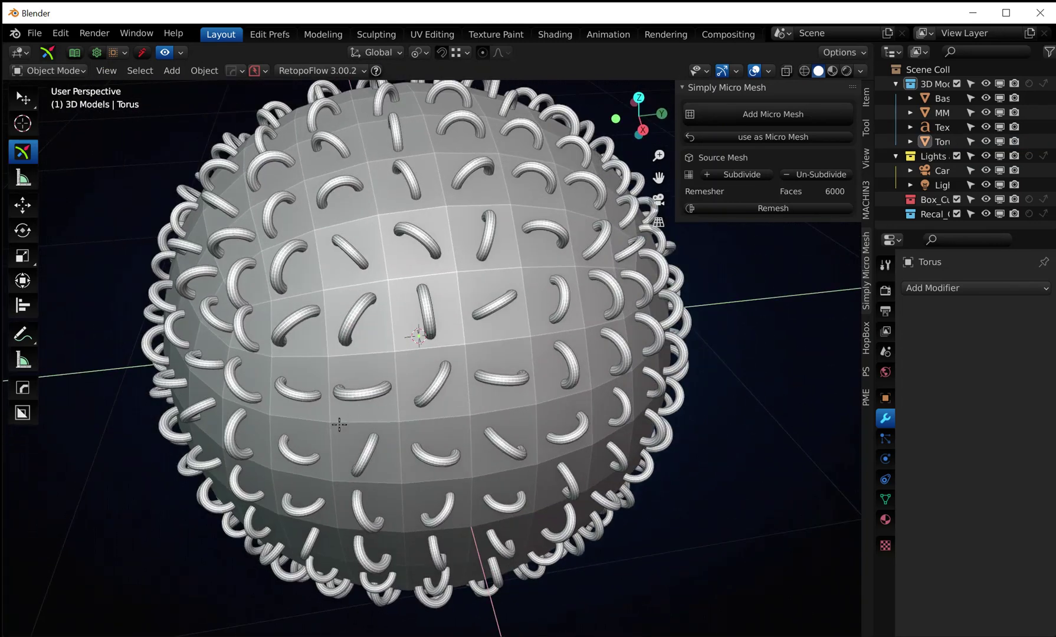
scroll(338, 424, down, 2)
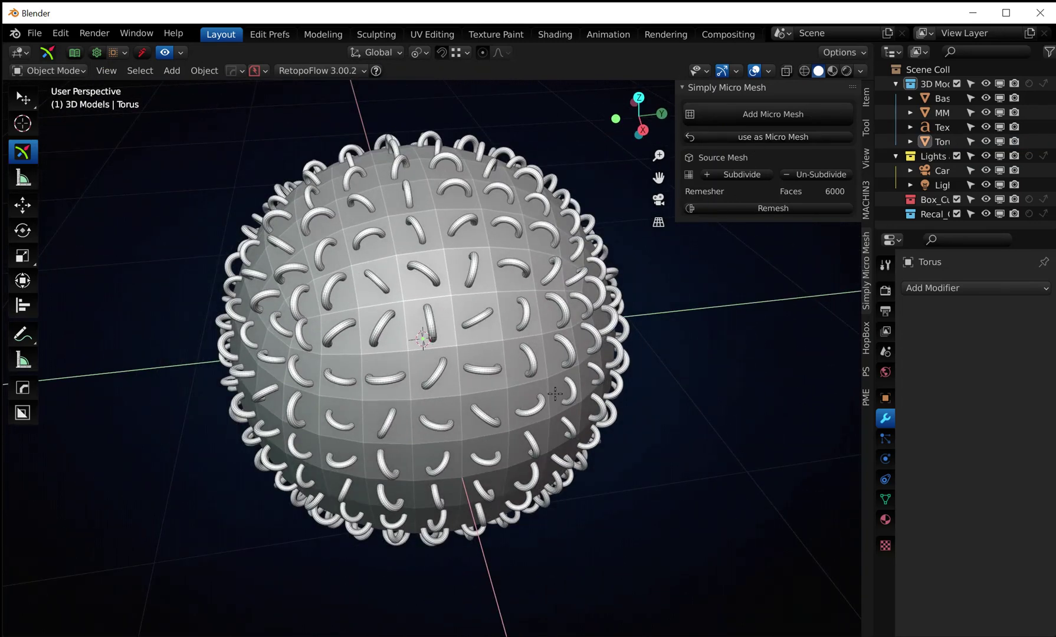
scroll(448, 303, down, 2)
middle_drag(449, 303, 390, 372)
scroll(409, 315, down, 2)
middle_drag(408, 315, 414, 420)
scroll(414, 399, down, 1)
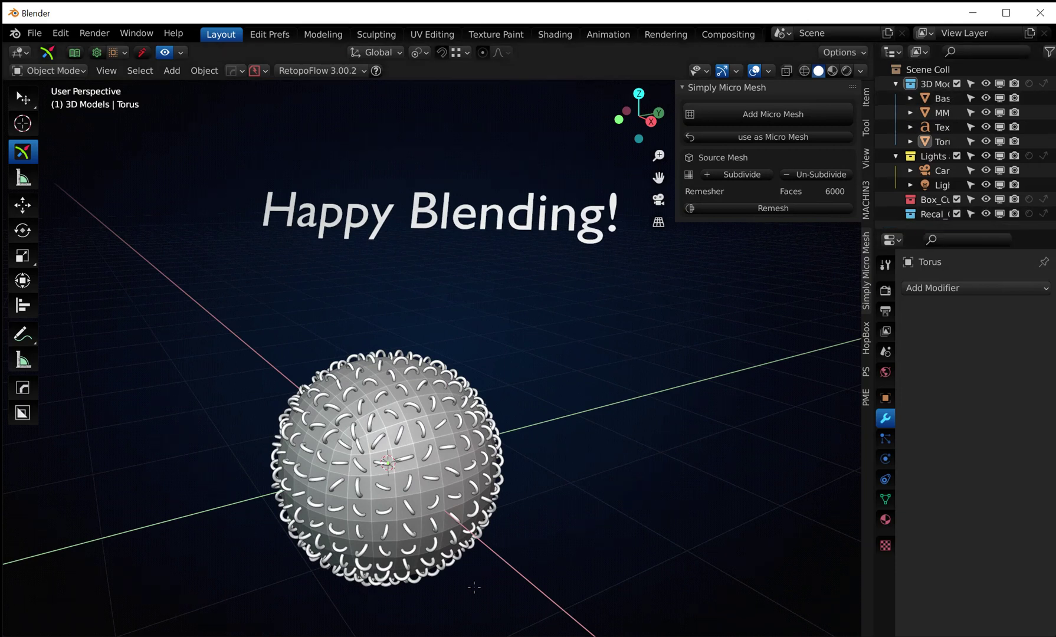
shift+middle_drag(364, 535, 365, 460)
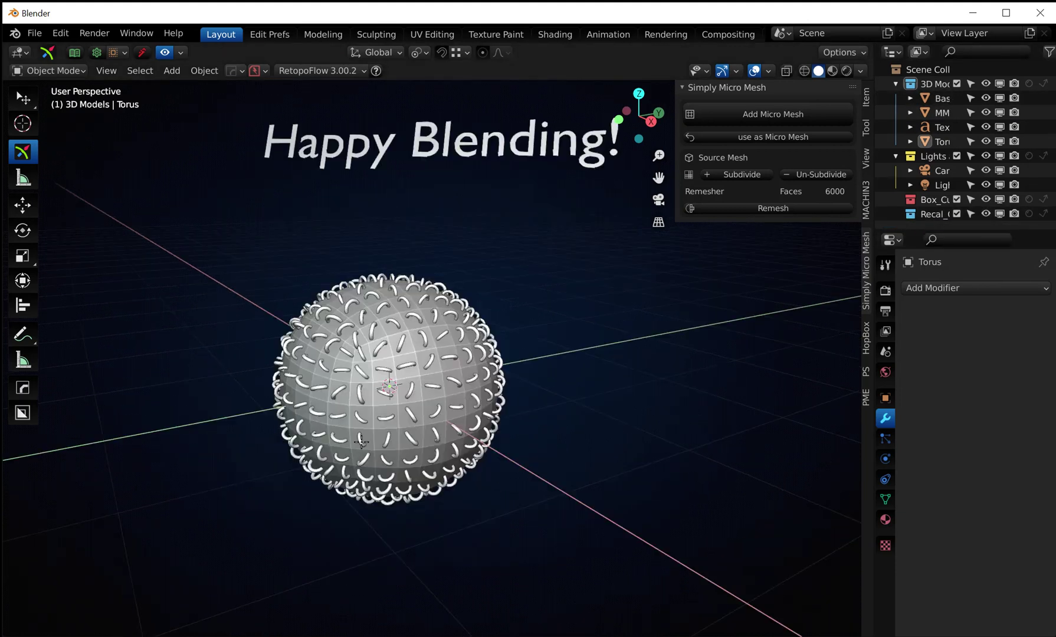
scroll(361, 444, up, 3)
scroll(358, 434, down, 2)
shift+middle_drag(394, 311, 335, 402)
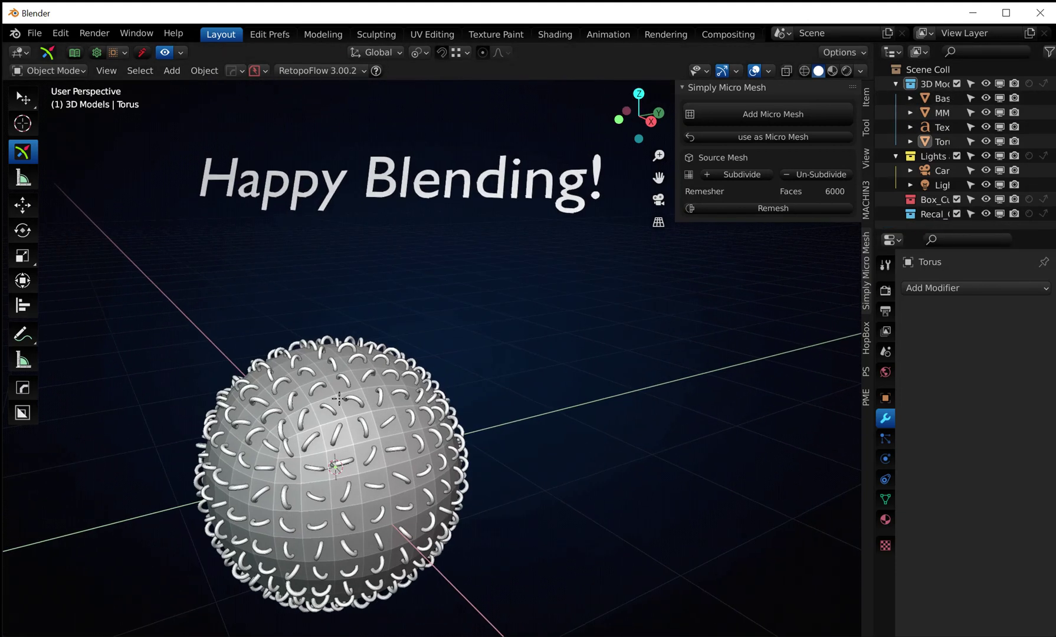